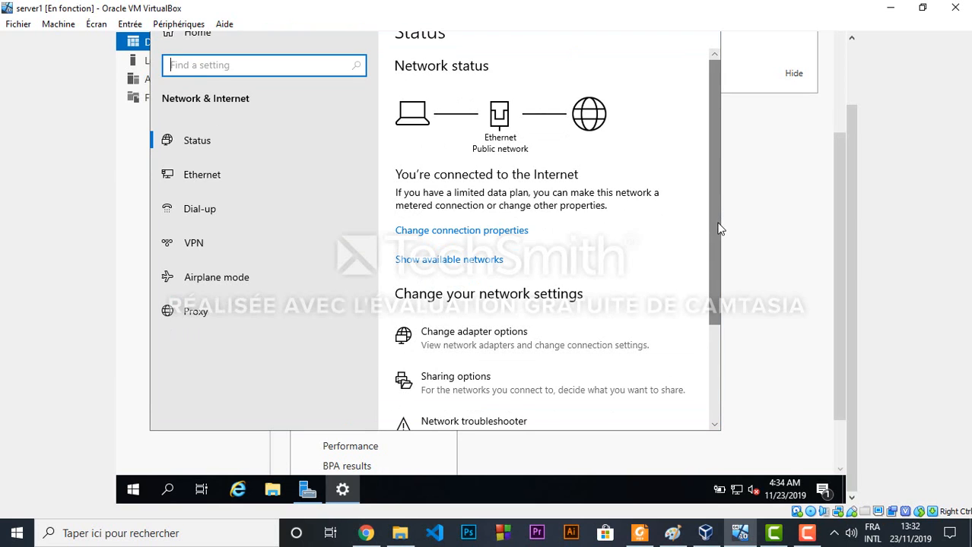
Step: Open the Ethernet connection's status from the Network and Sharing Center
drag(718, 228, 714, 330)
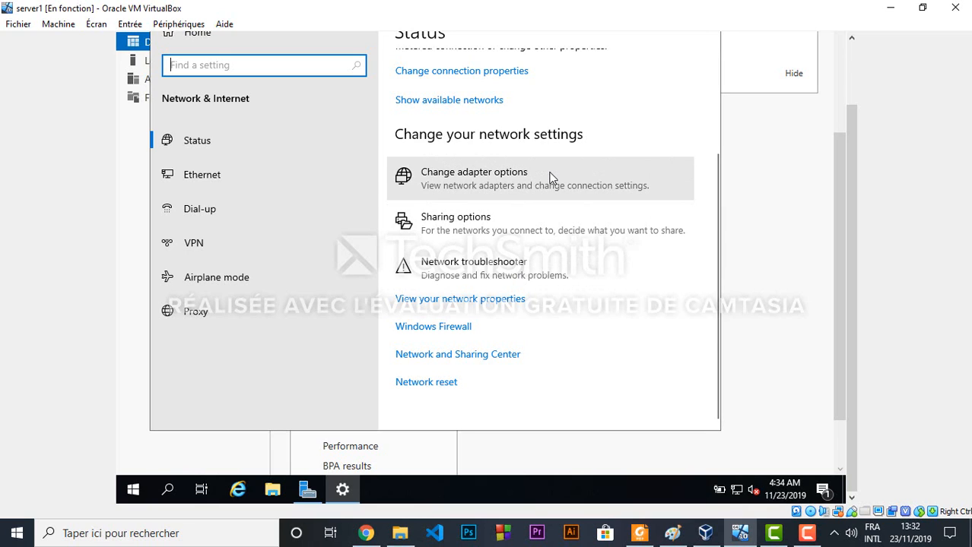
click(482, 356)
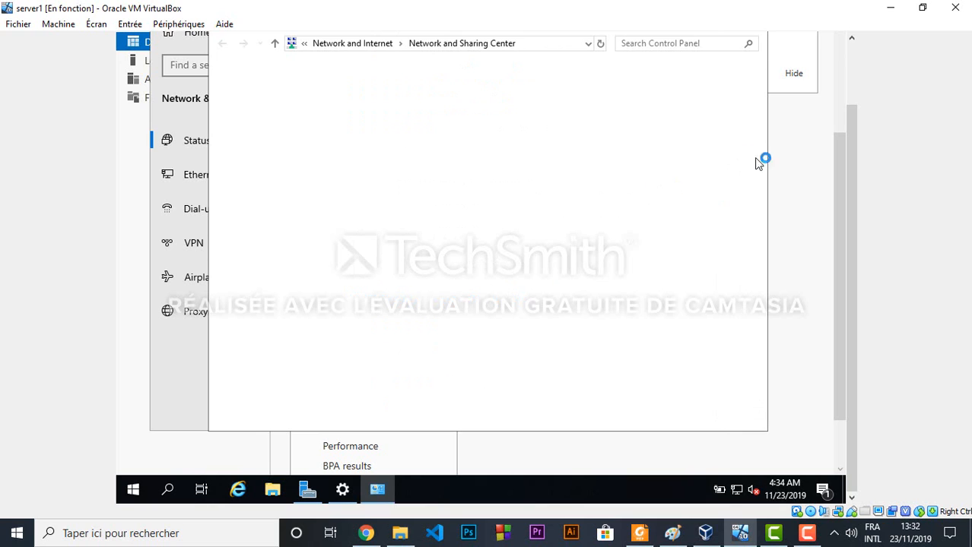
drag(836, 222, 830, 201)
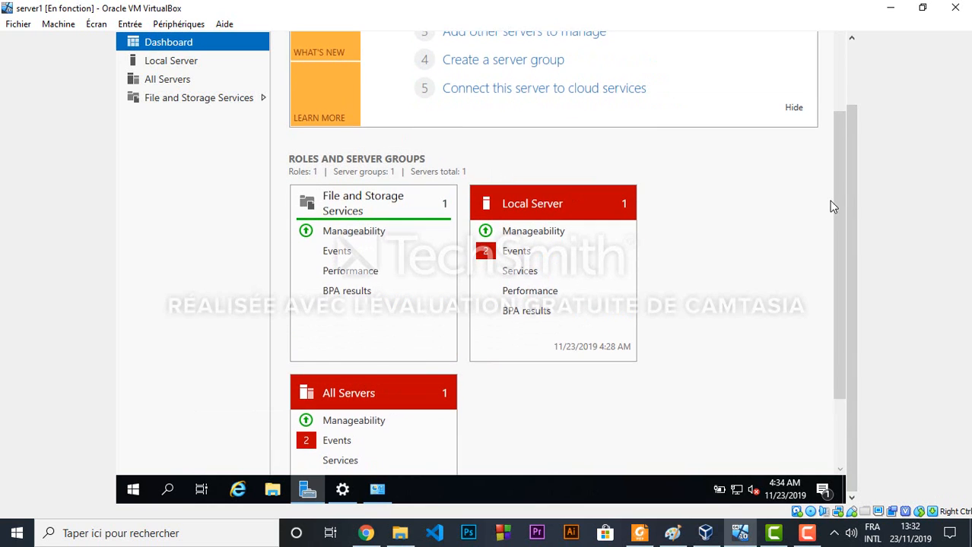
click(377, 492)
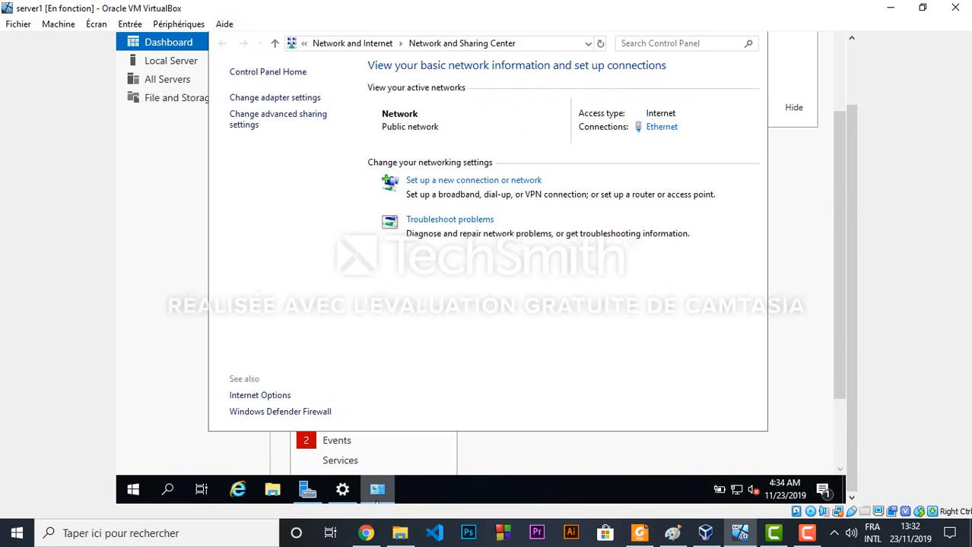
click(662, 128)
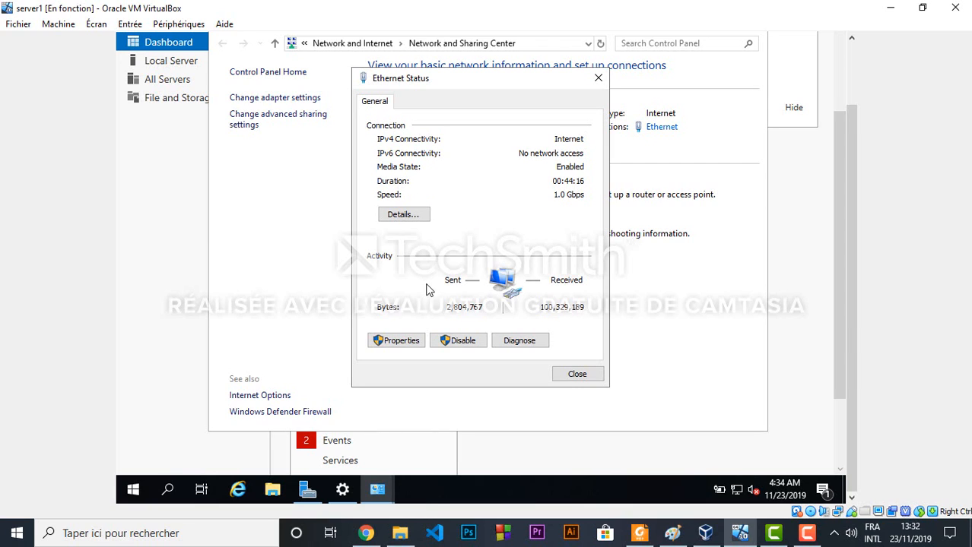
click(397, 341)
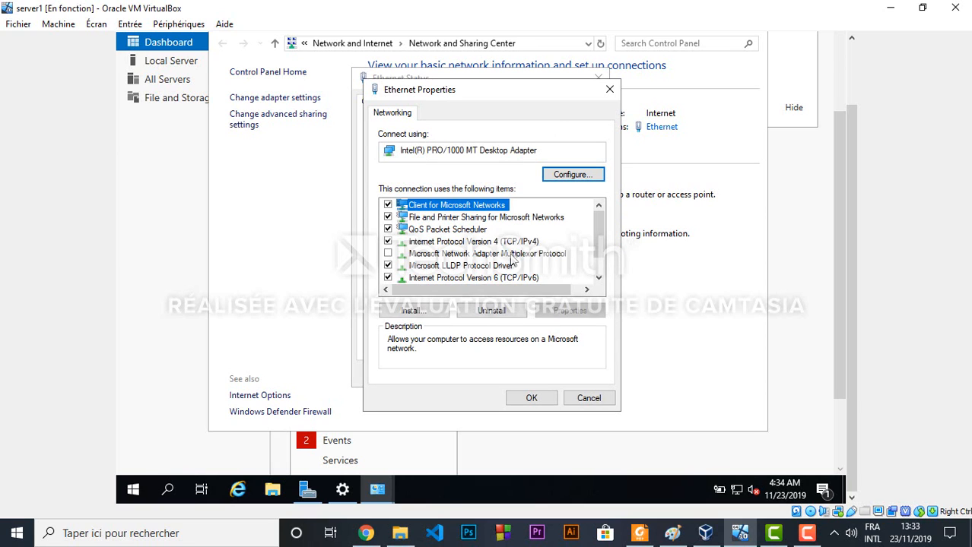
click(526, 243)
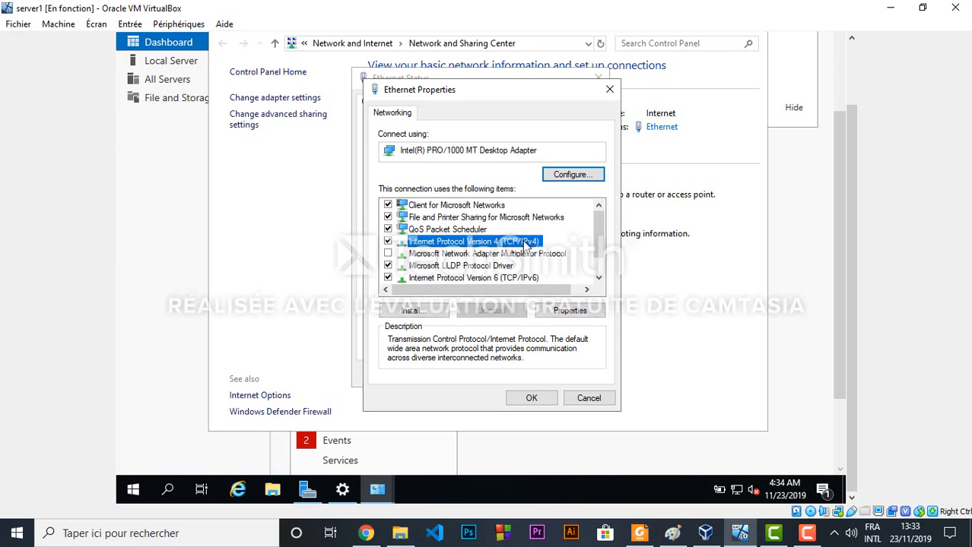
click(539, 400)
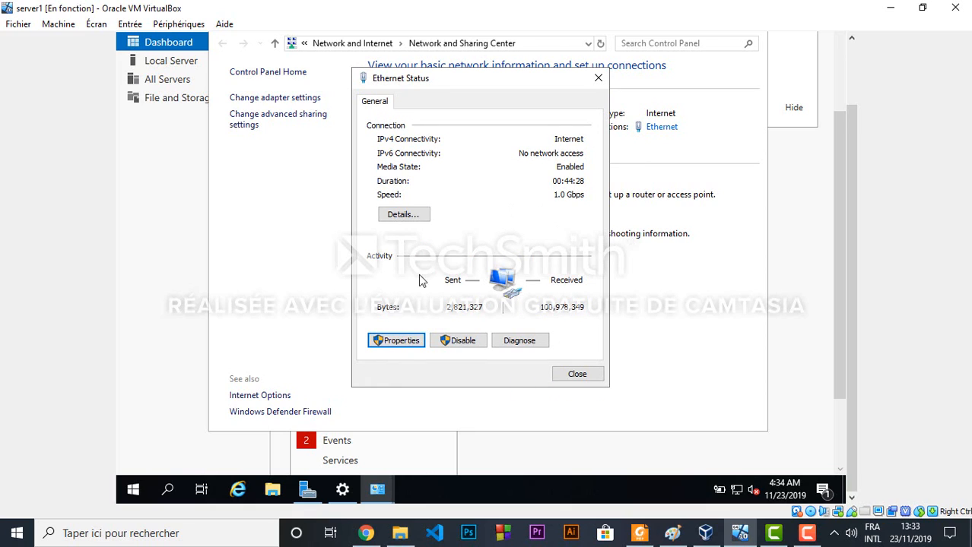
Step: In the Ethernet connection's IPv4 properties, assign the static IP address 192.168.1.100 with subnet mask 255.255.255.0
click(405, 341)
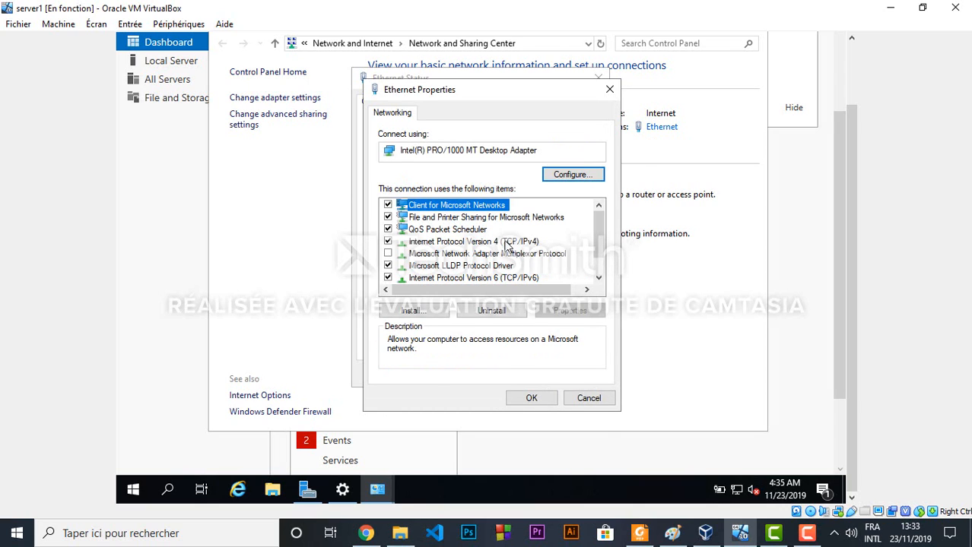
double_click(507, 242)
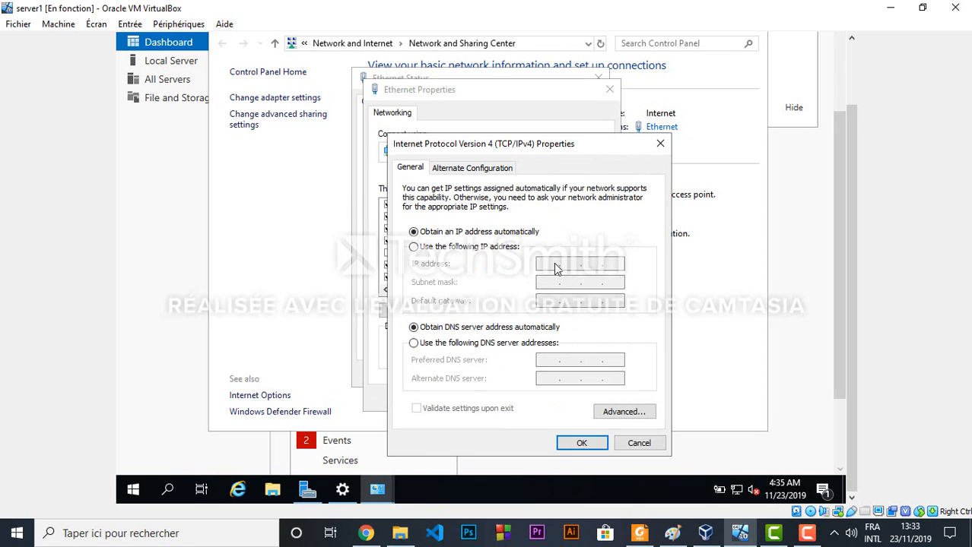
click(474, 248)
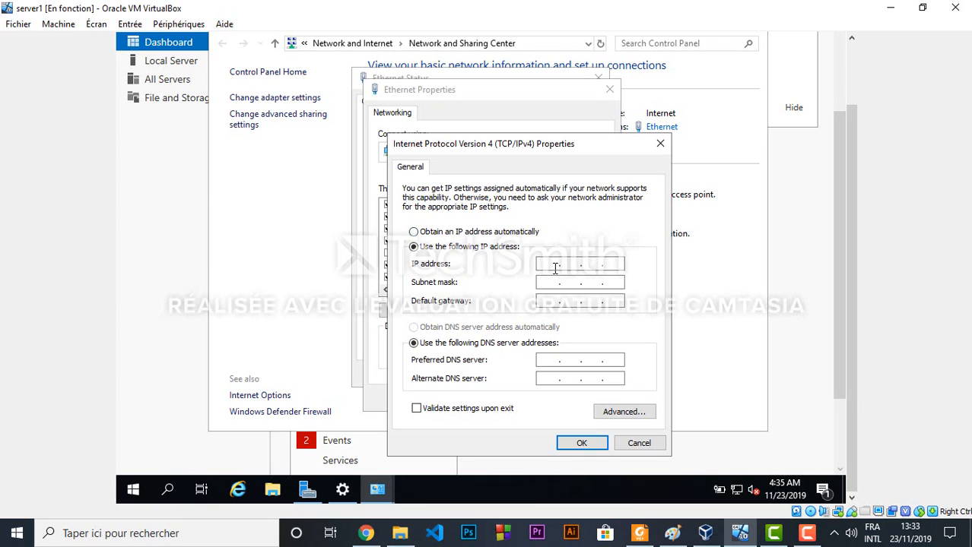
click(555, 264)
text(192 . 168 . 1 . 100)
click(547, 282)
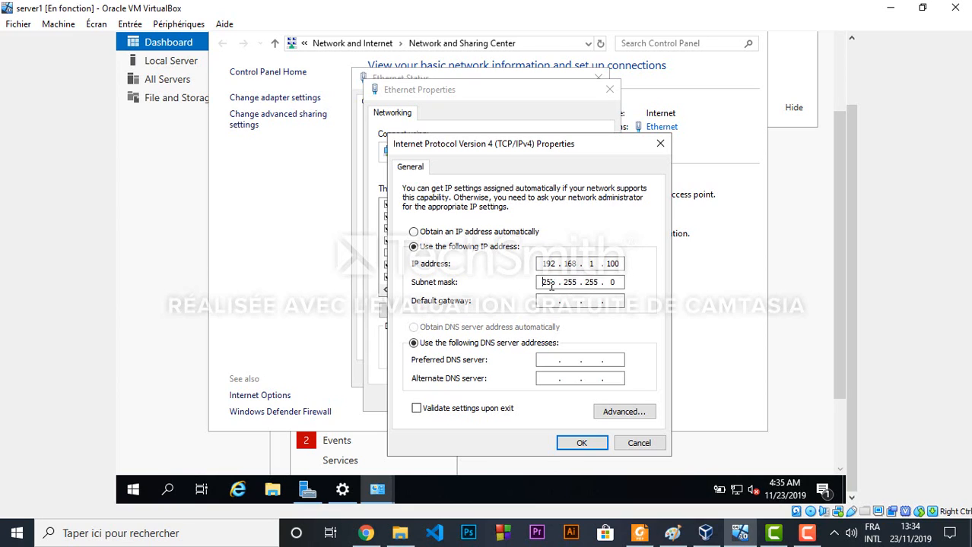
Step: Set the preferred DNS server to 127.0.0.1 and apply the IPv4 settings, closing the Ethernet dialogs
click(553, 361)
text(127)
text(0)
text(0)
text(1)
click(576, 446)
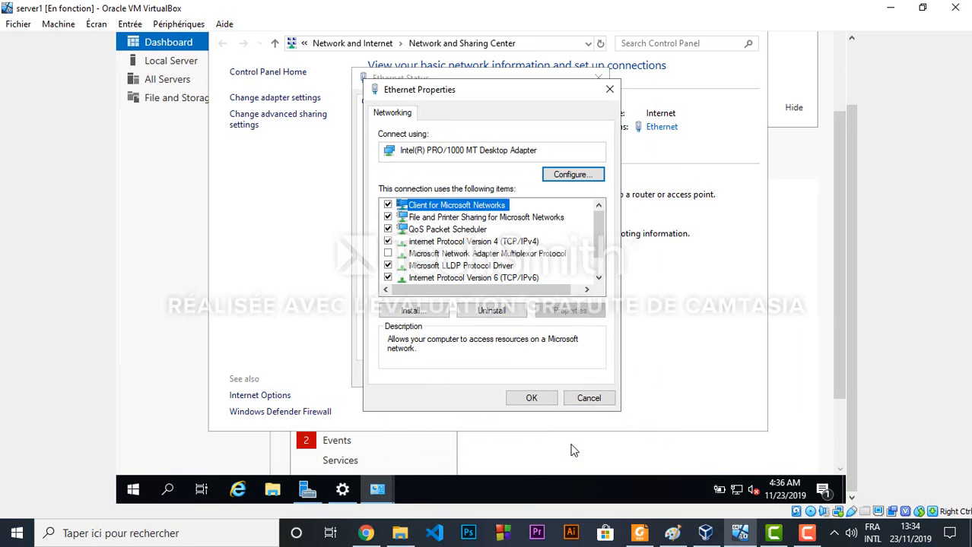
click(534, 399)
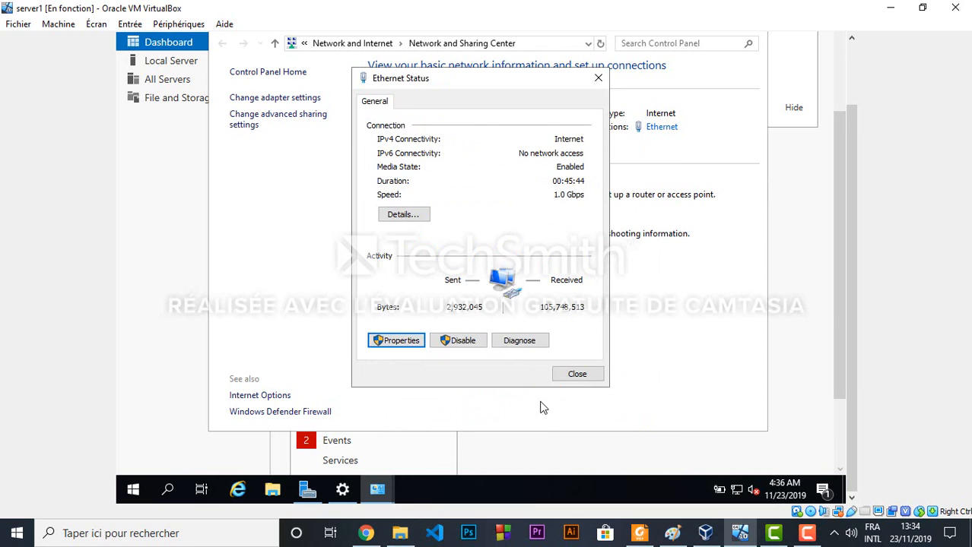
click(577, 374)
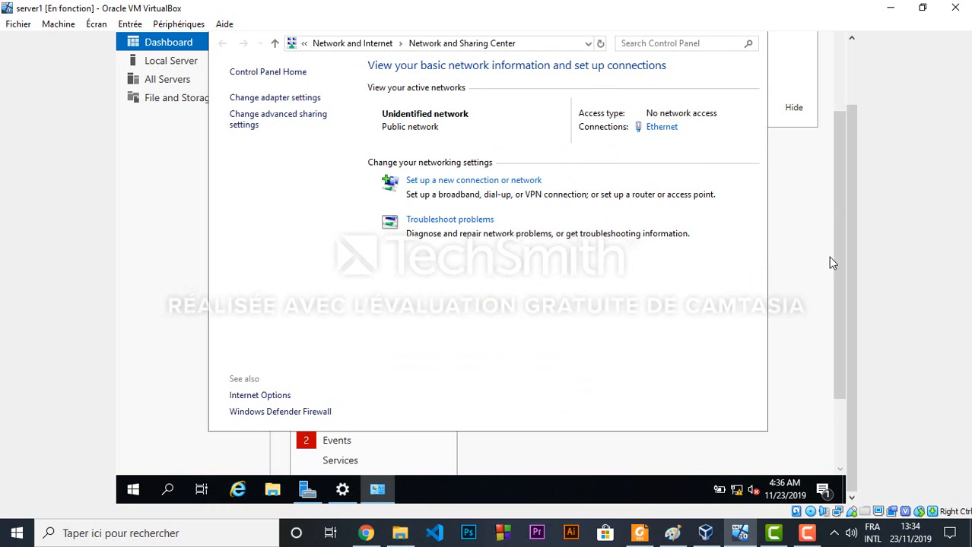
Step: Start adding roles and features from Server Manager as a role-based installation on the server WIN-51G5M7VHP6F
drag(838, 266, 846, 123)
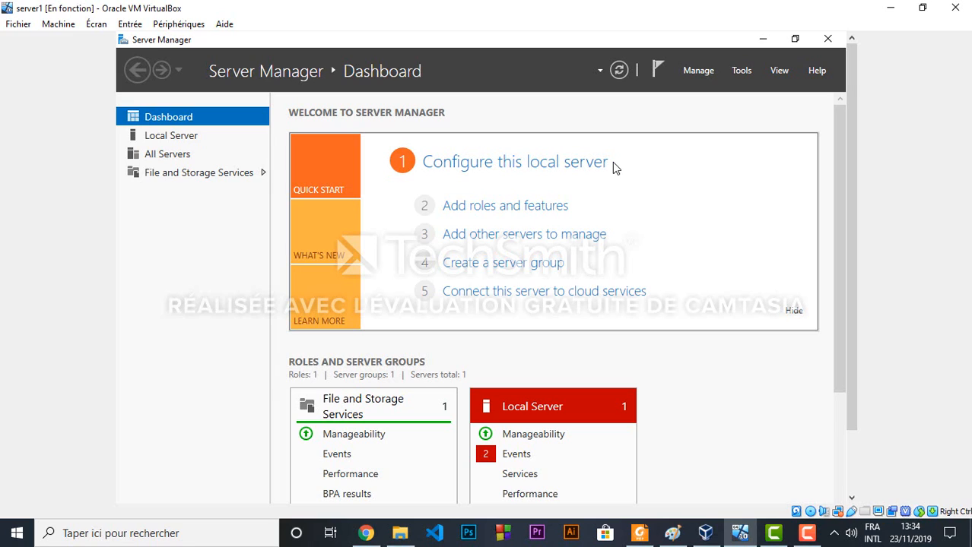
click(505, 207)
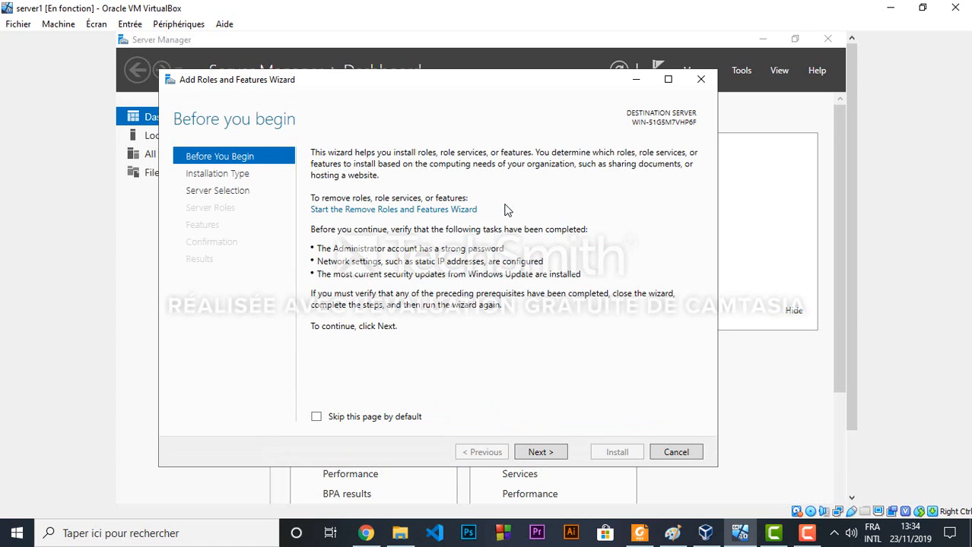
click(545, 455)
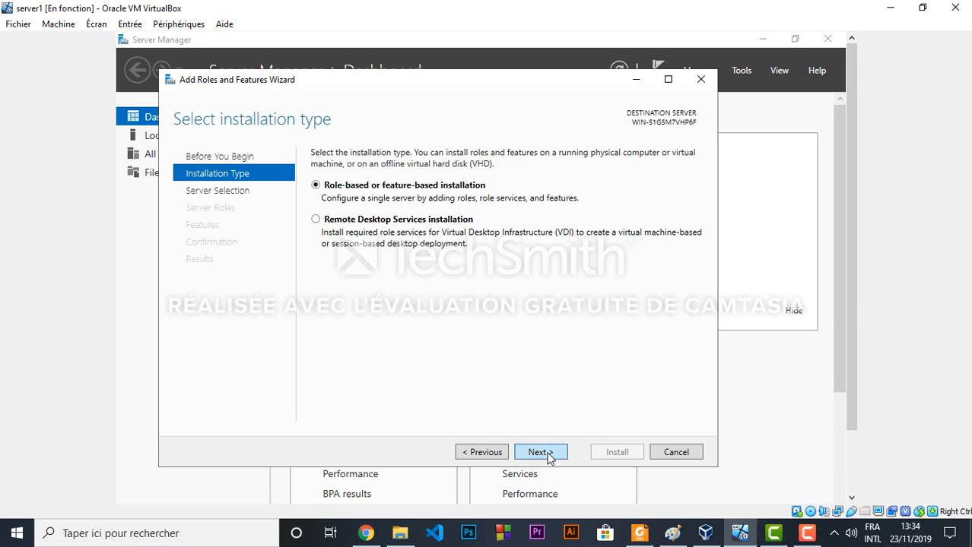
click(540, 453)
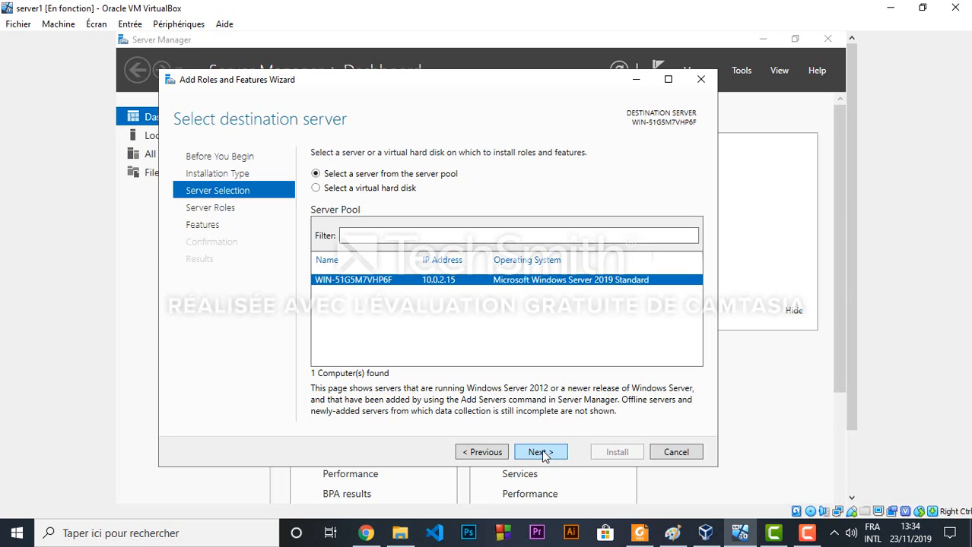
click(544, 456)
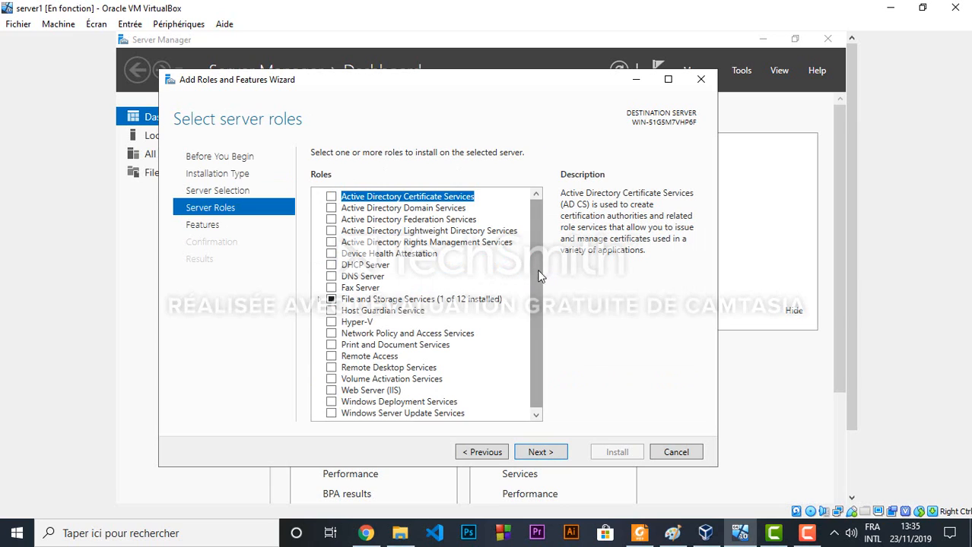
Step: Select the Active Directory Domain Services role and include its required features and management tools
click(373, 210)
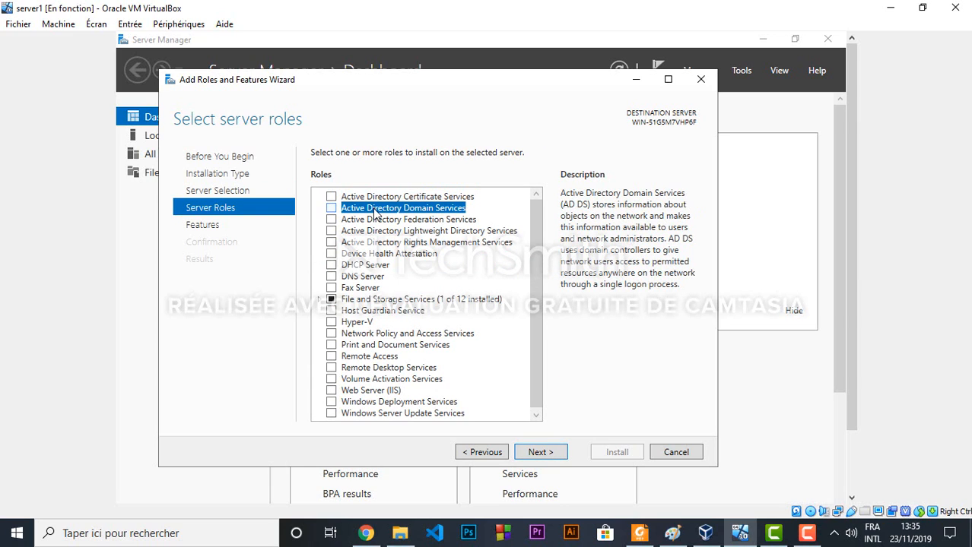
click(331, 208)
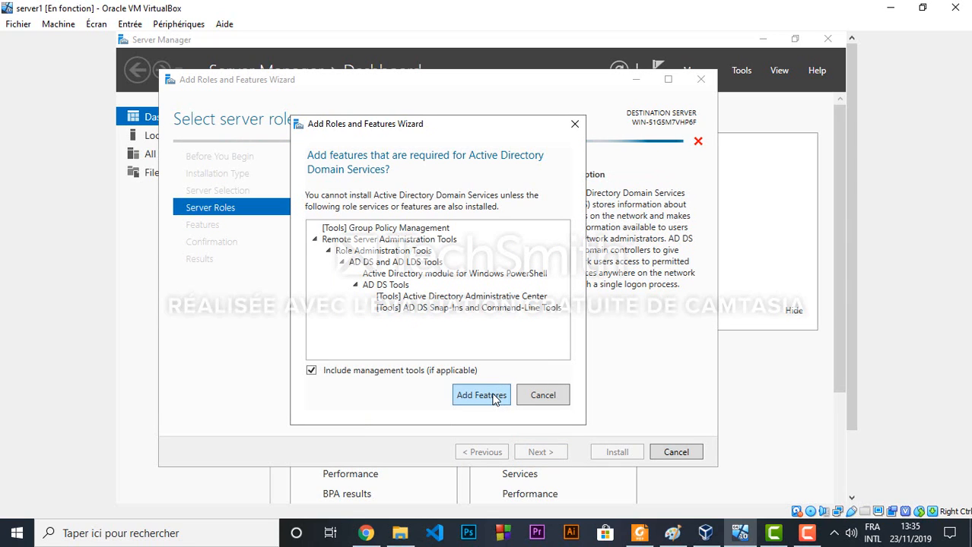
click(481, 396)
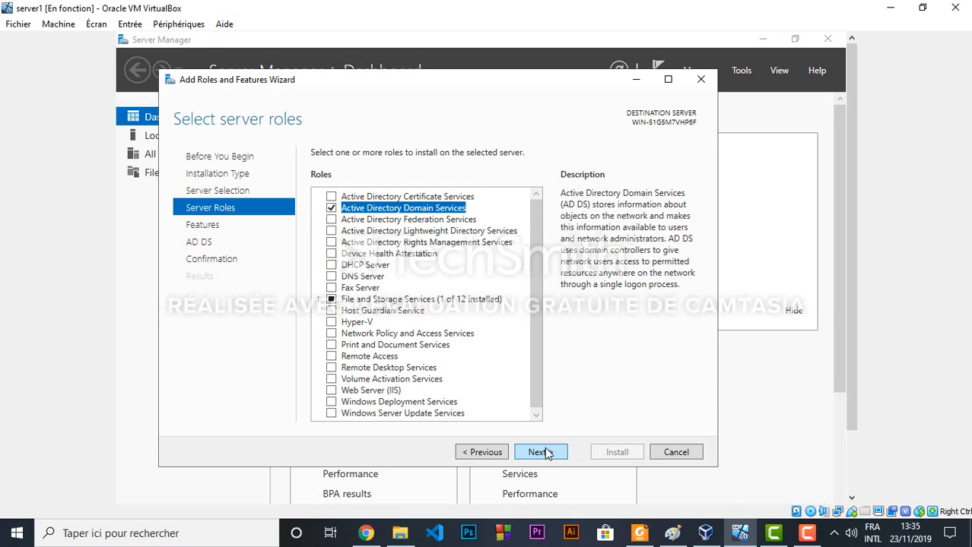
Step: Keep the preselected features and install Active Directory Domain Services without allowing automatic restarts of the destination server
click(547, 453)
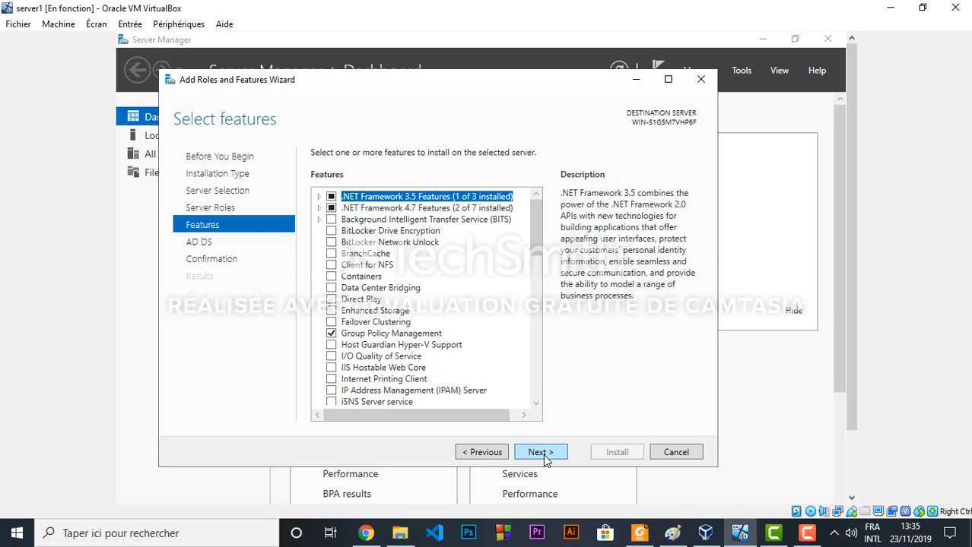
click(543, 454)
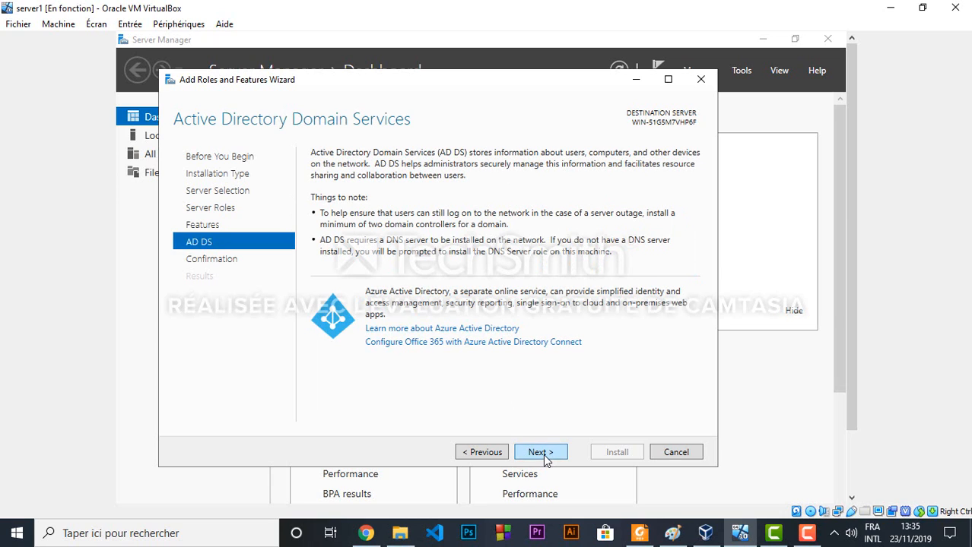
click(543, 453)
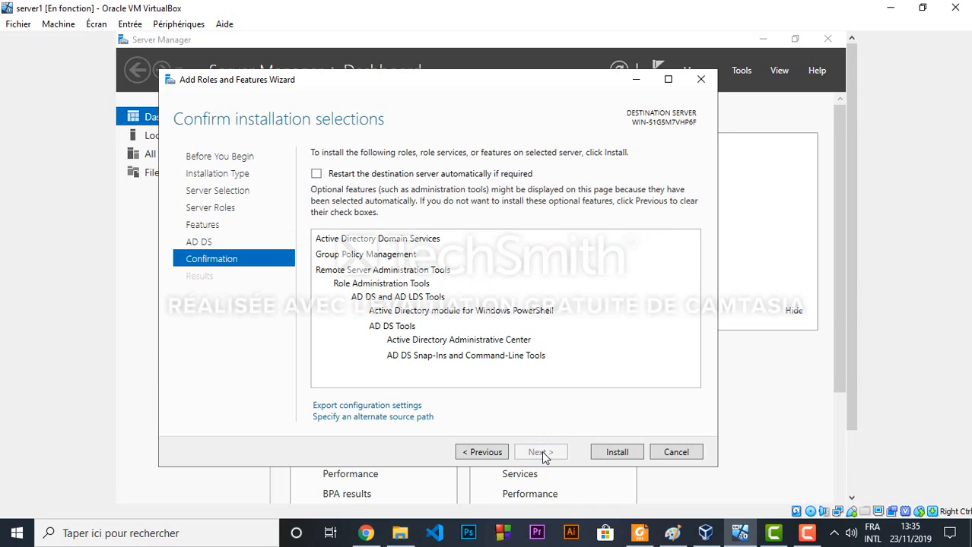
click(317, 175)
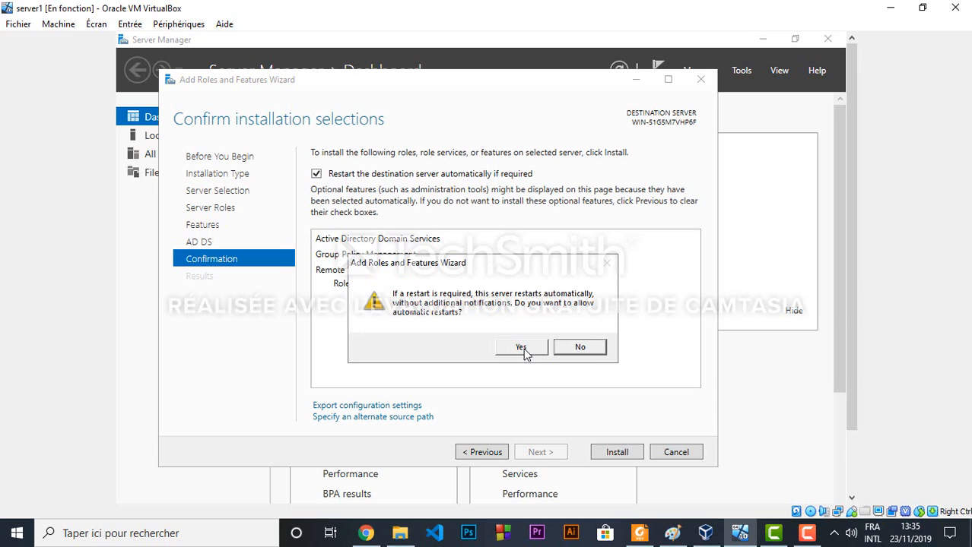
click(575, 348)
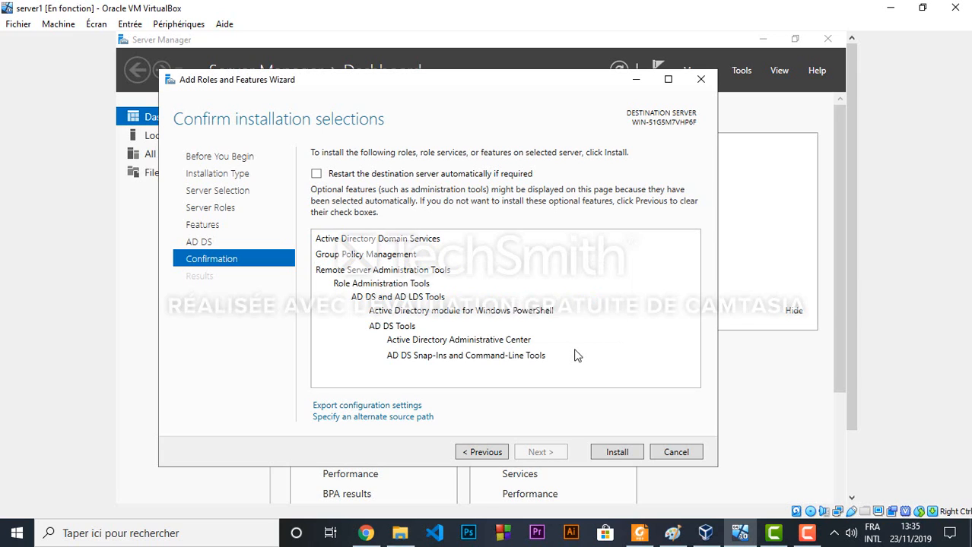
click(622, 453)
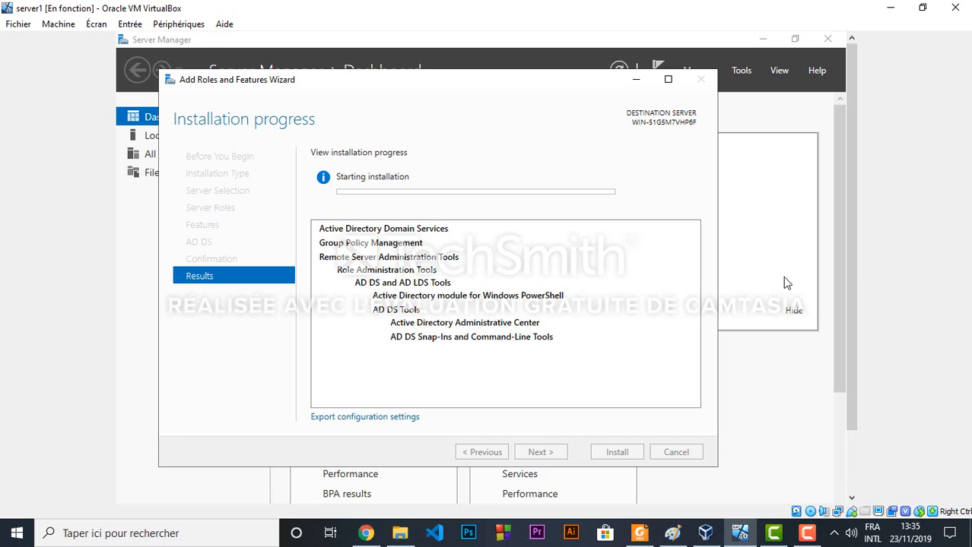
drag(836, 277, 834, 287)
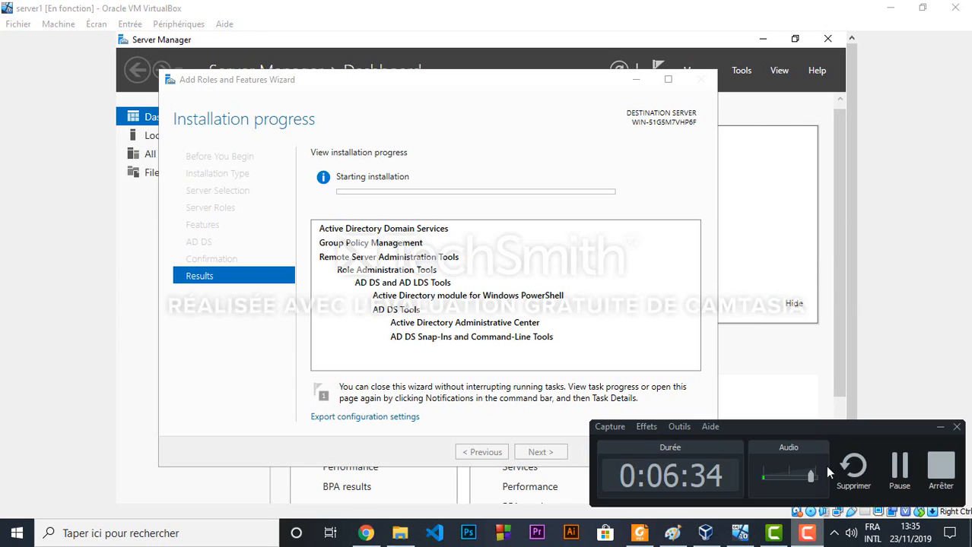
click(896, 465)
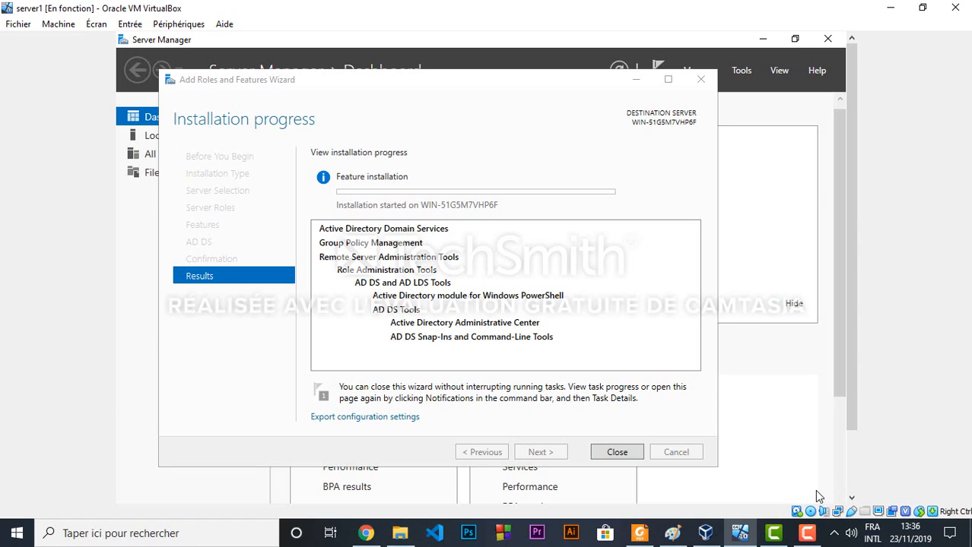
click(808, 540)
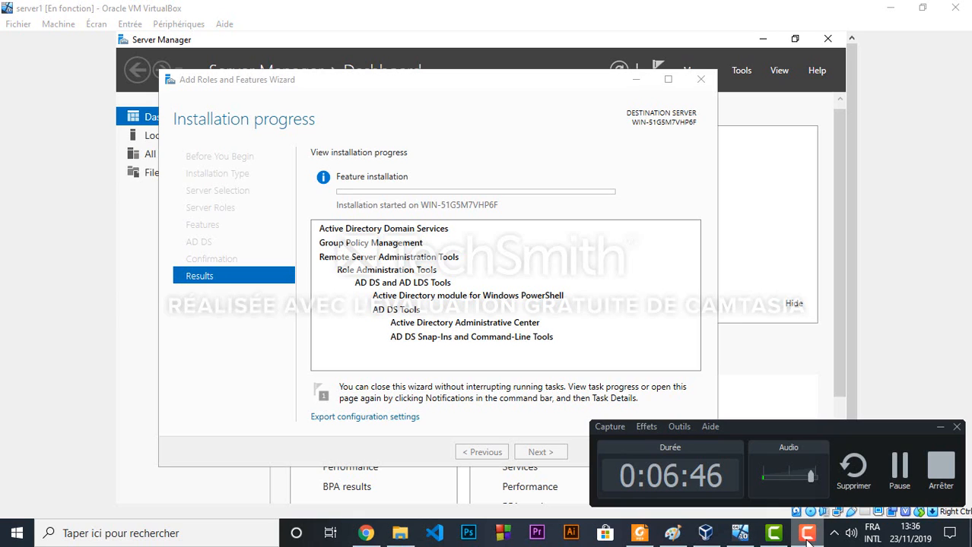
click(899, 473)
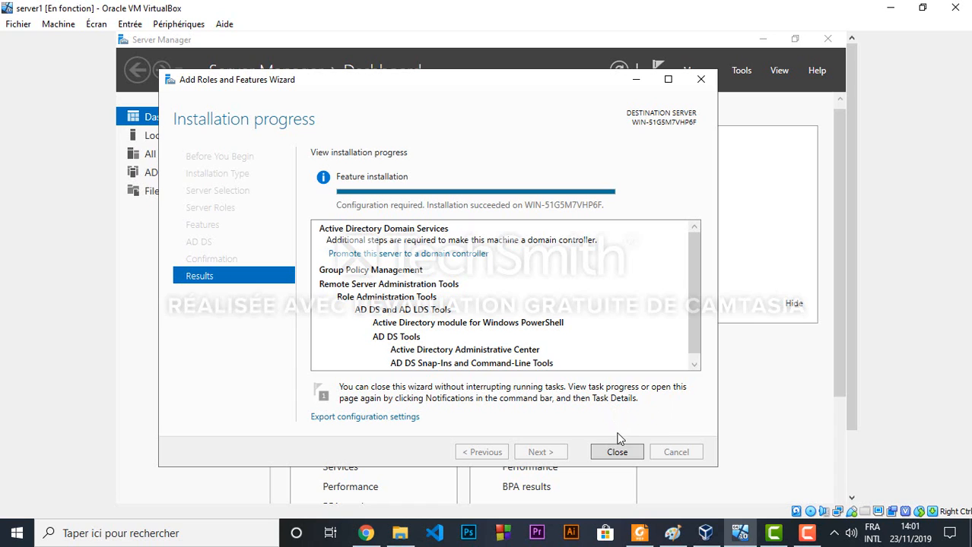
Step: Close the finished role installation wizard and start promoting this server to a domain controller
click(628, 455)
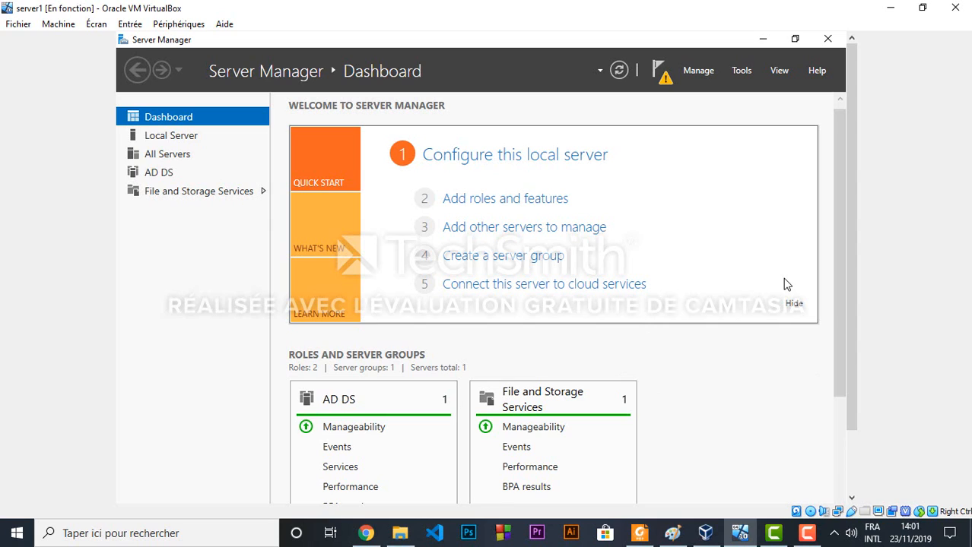
click(662, 76)
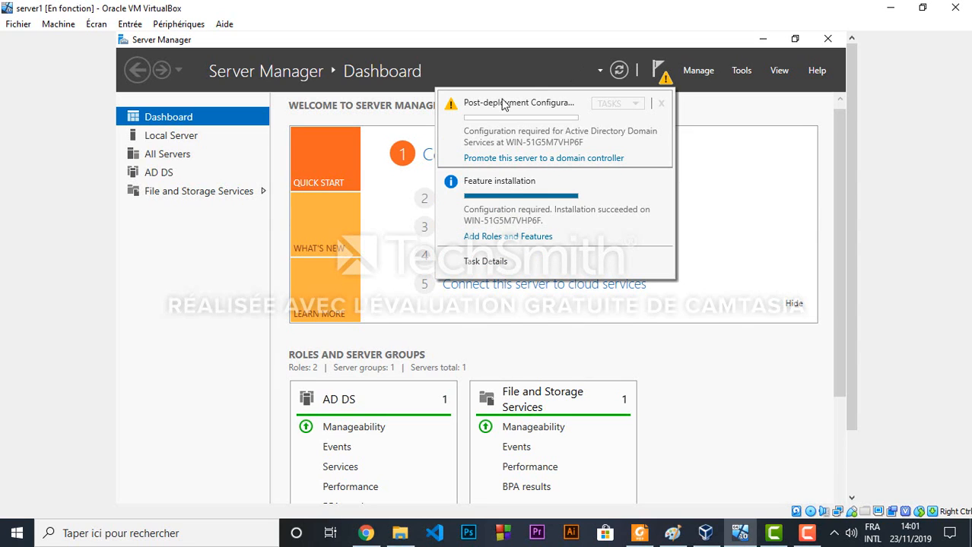
click(520, 160)
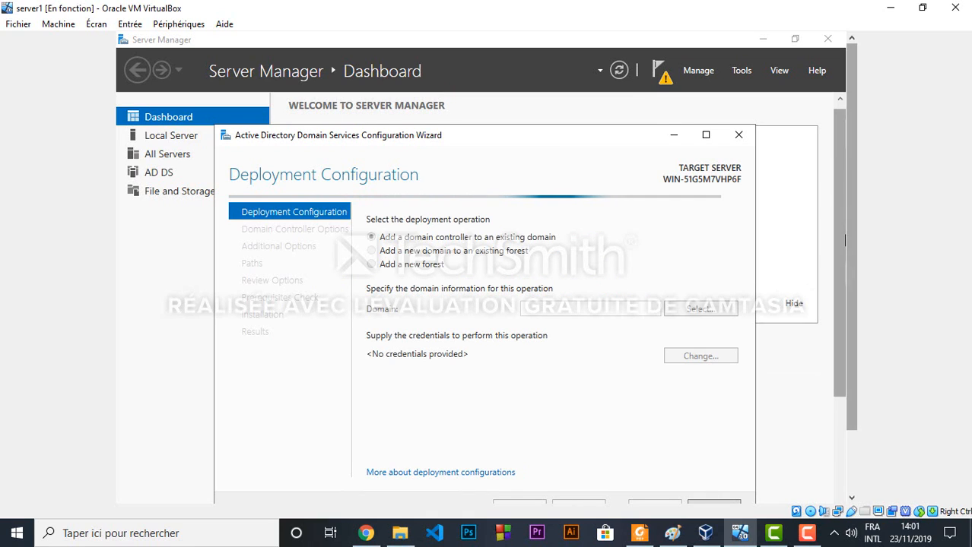
drag(850, 244, 851, 275)
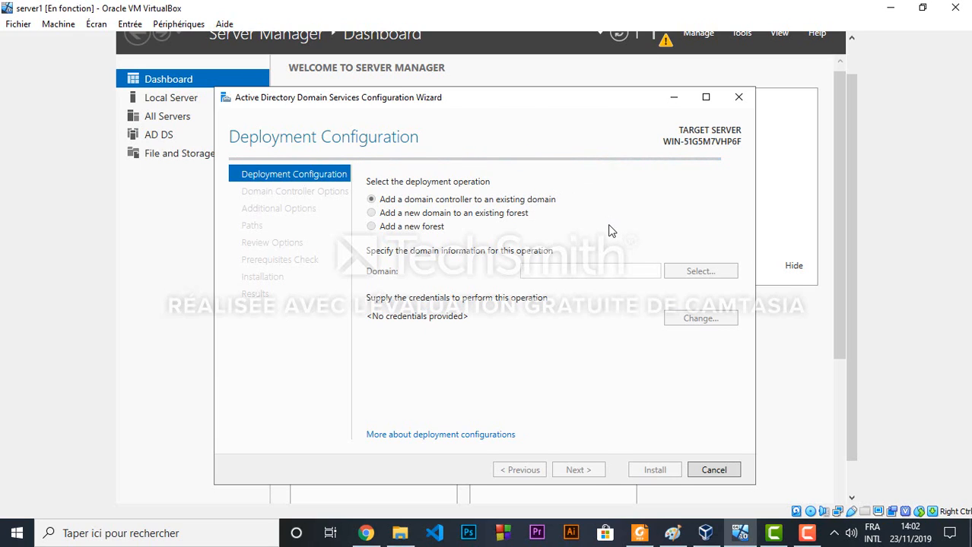
Step: Switch to Paint to examine the domain and forest diagram, and return to the server1 virtual machine
click(706, 533)
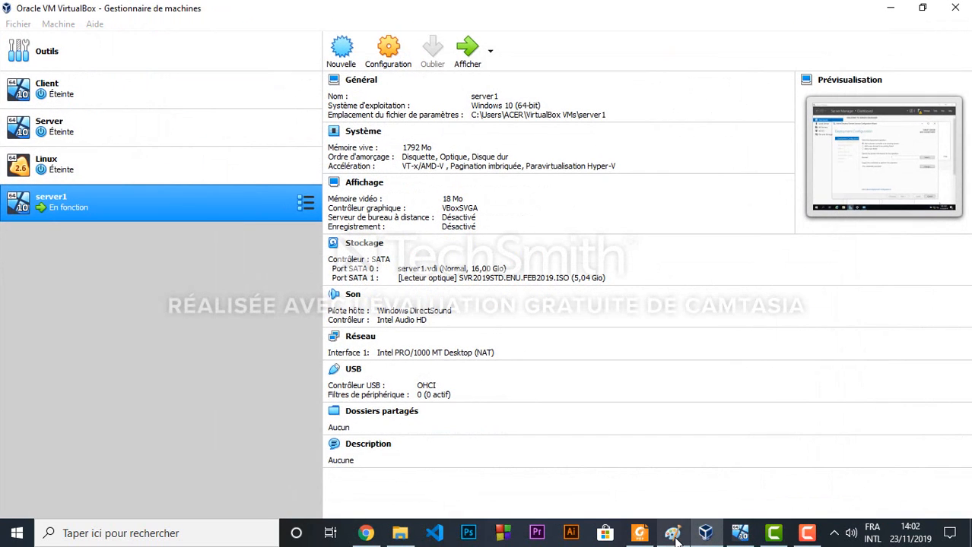
click(673, 535)
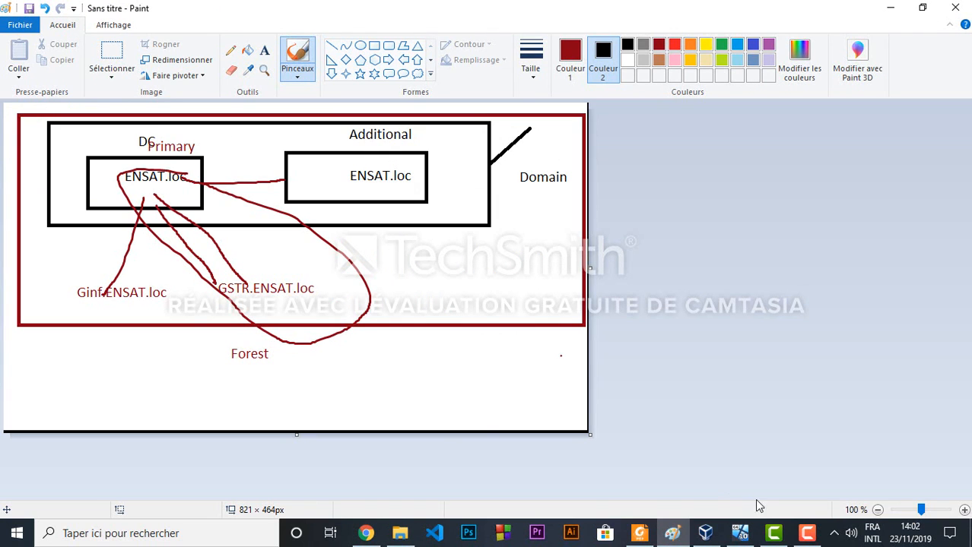
click(740, 534)
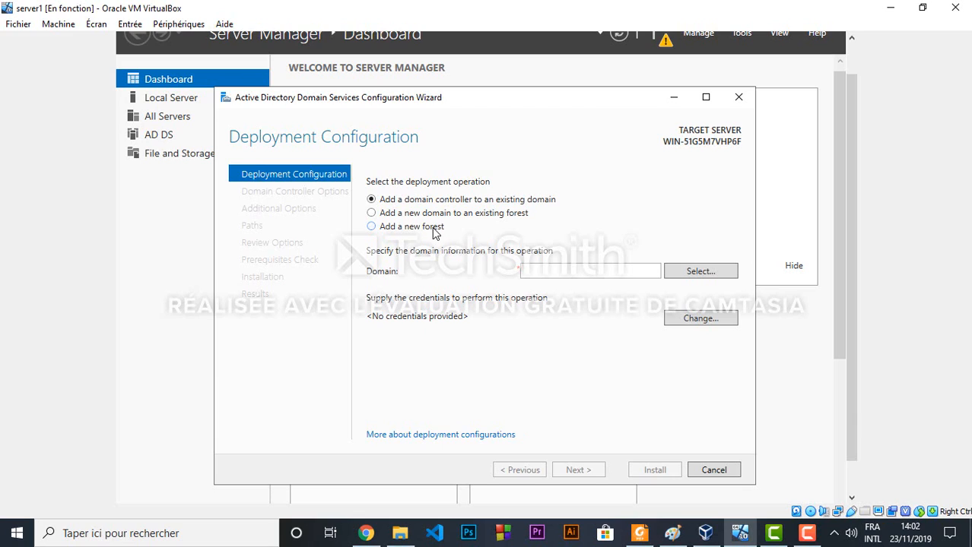
Step: Choose to add a new forest with the root domain name ENSAT.loc and continue to the domain controller options
click(371, 227)
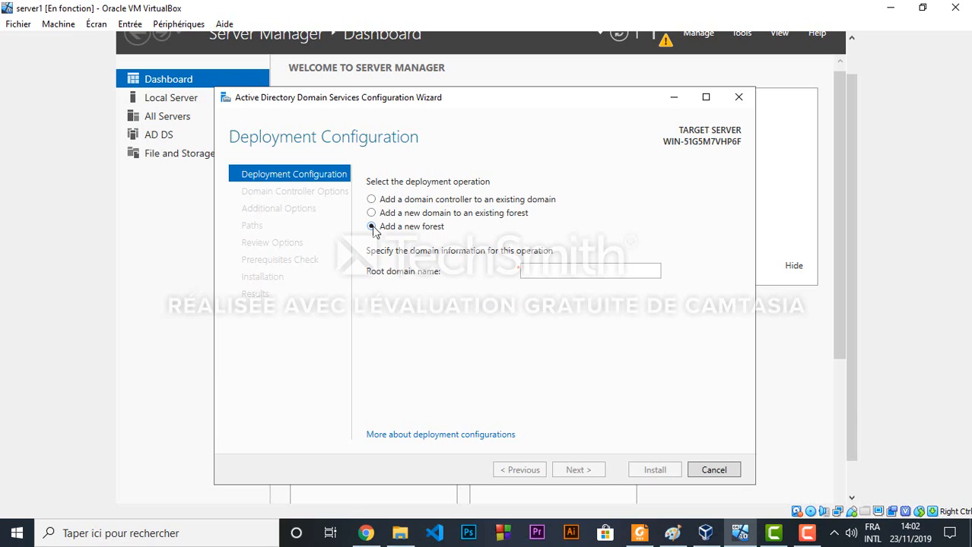
click(550, 270)
text(ENS)
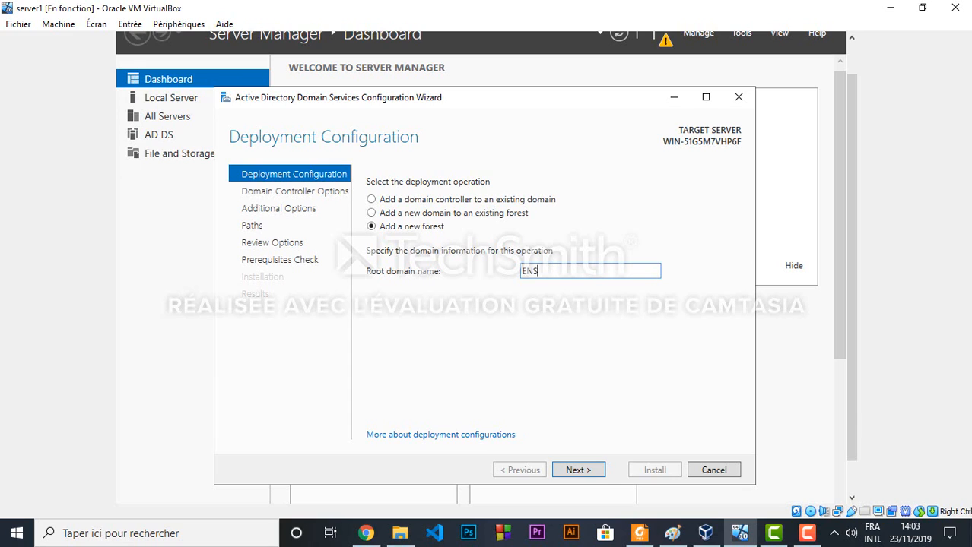
text(AT.loc)
click(580, 472)
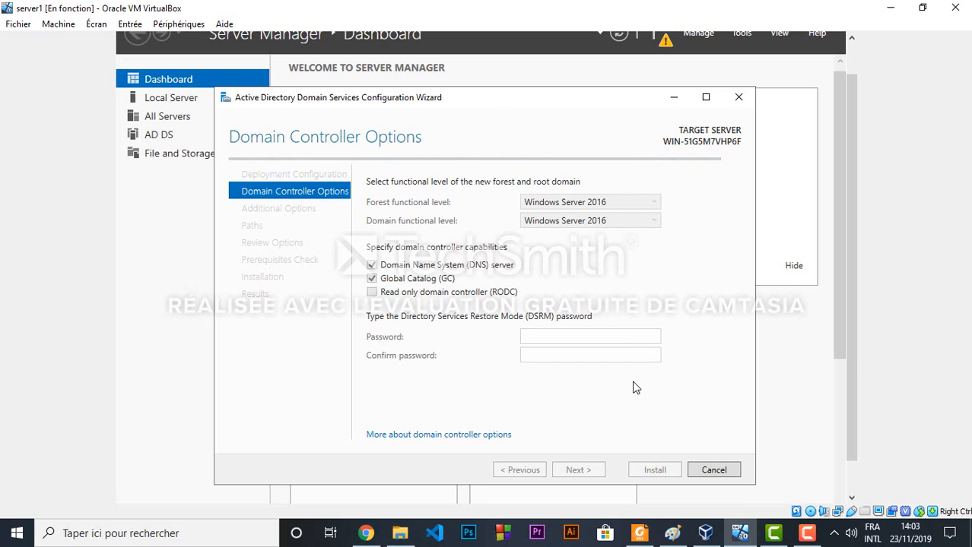
click(804, 536)
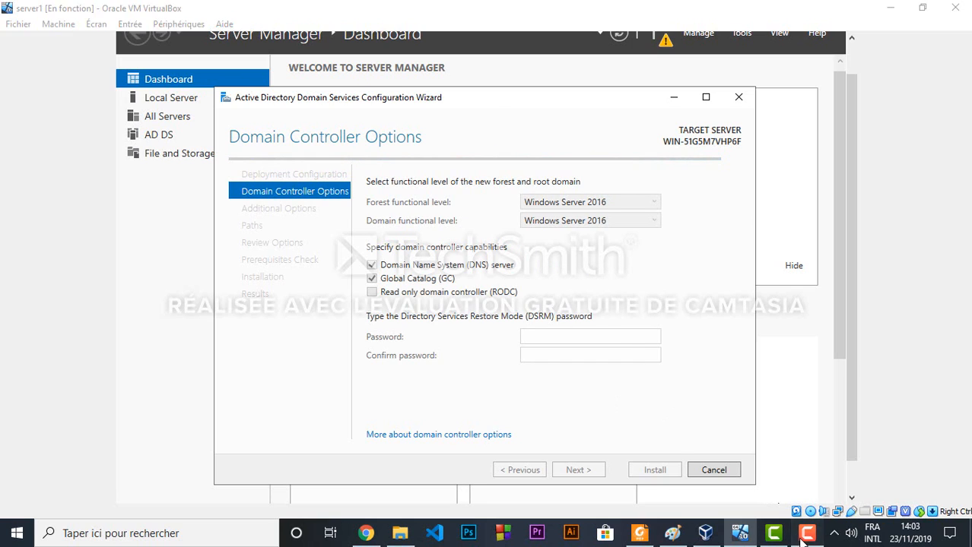
click(894, 482)
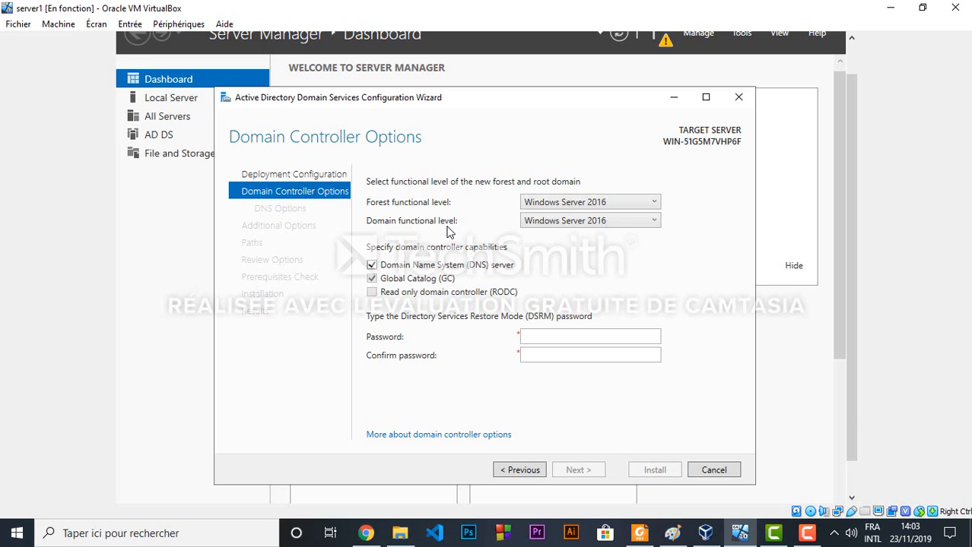
Step: Examine the available forest functional levels without changing the selection
click(643, 204)
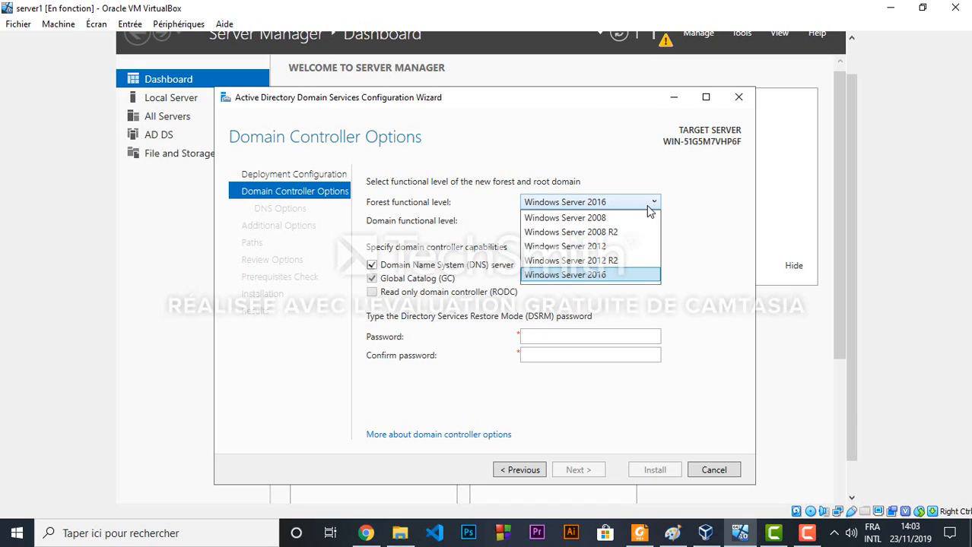
click(647, 206)
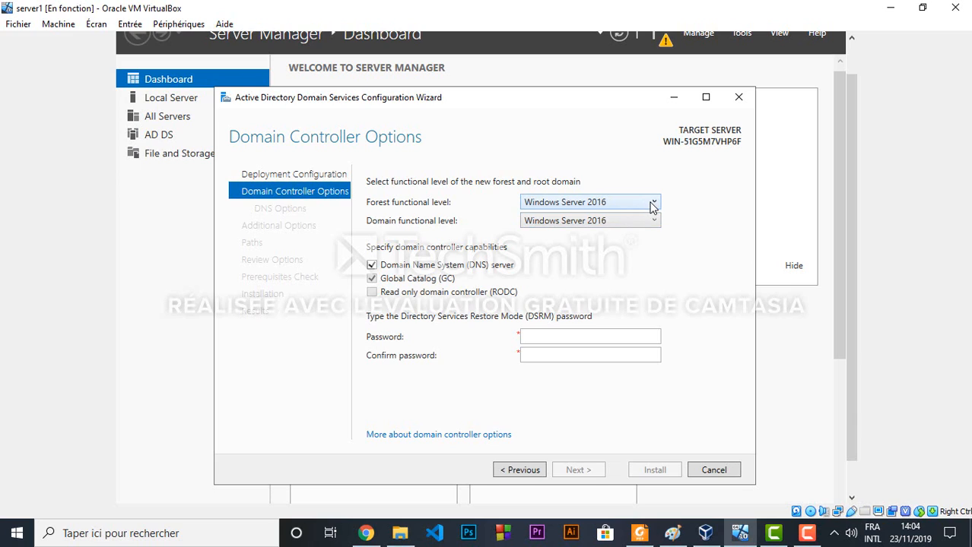
click(651, 203)
click(650, 204)
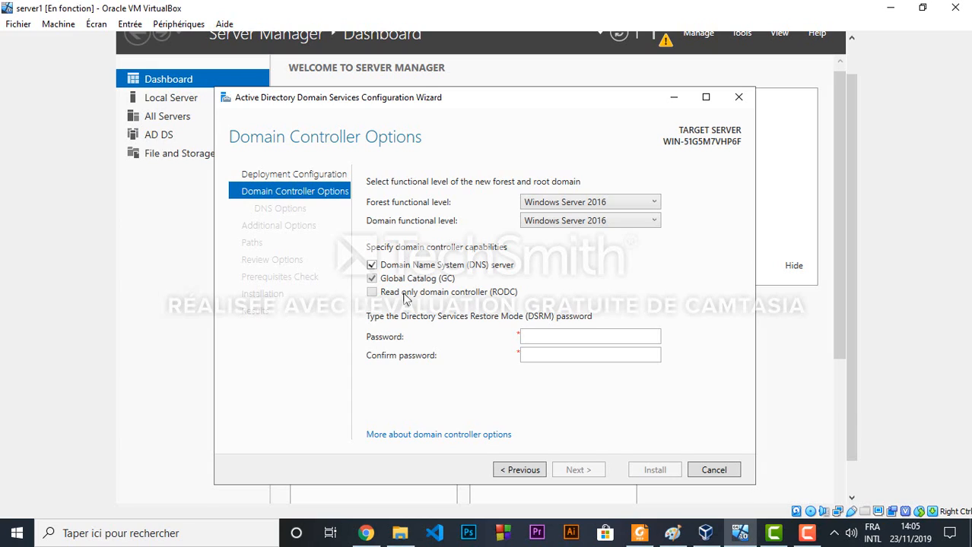
Step: Enter and confirm the Directory Services Restore Mode (DSRM) password, and try to continue to the DNS options
click(564, 337)
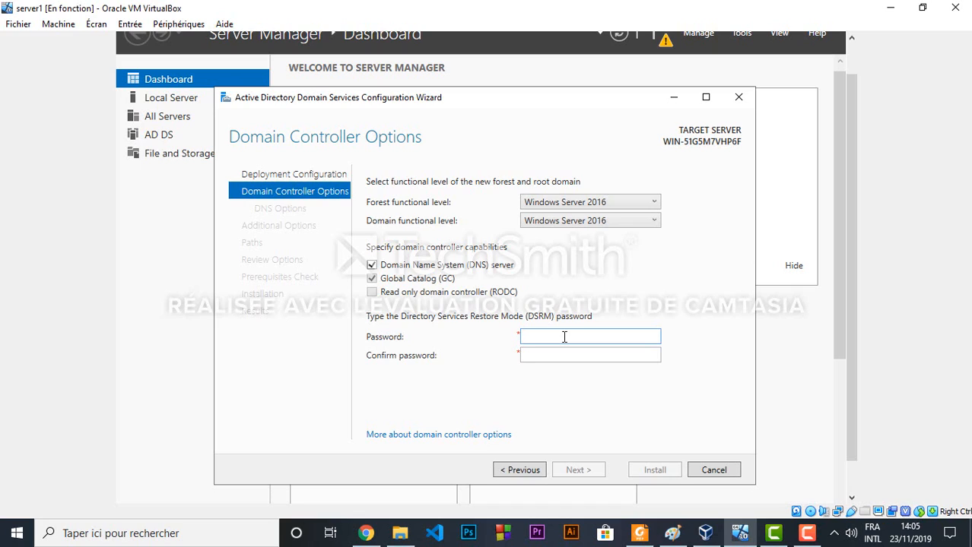
text(••••••••)
key(Tab)
text(••••••••)
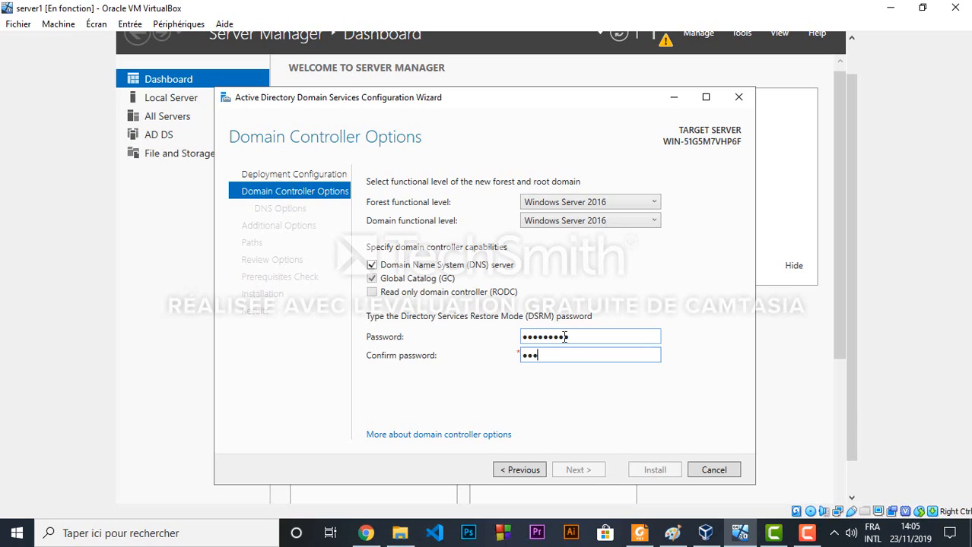
text(•)
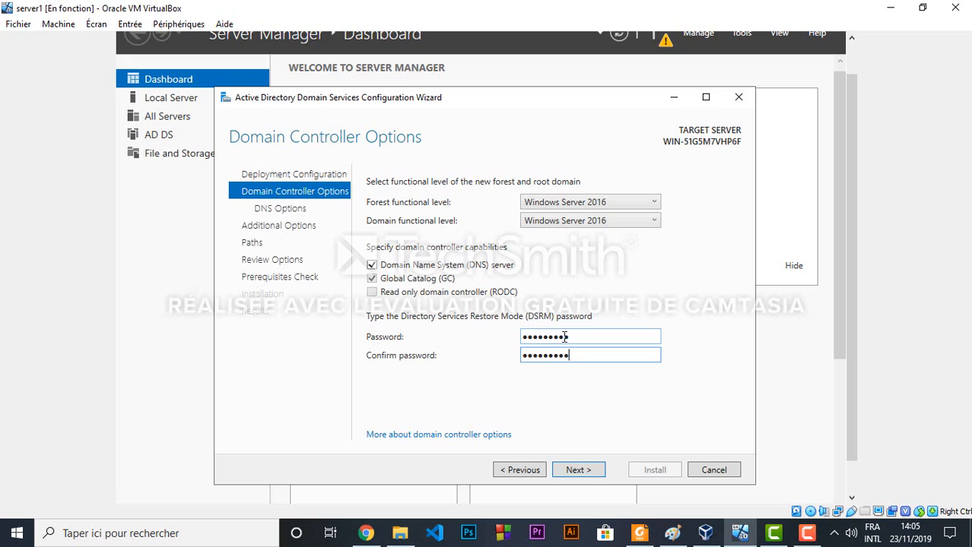
click(588, 471)
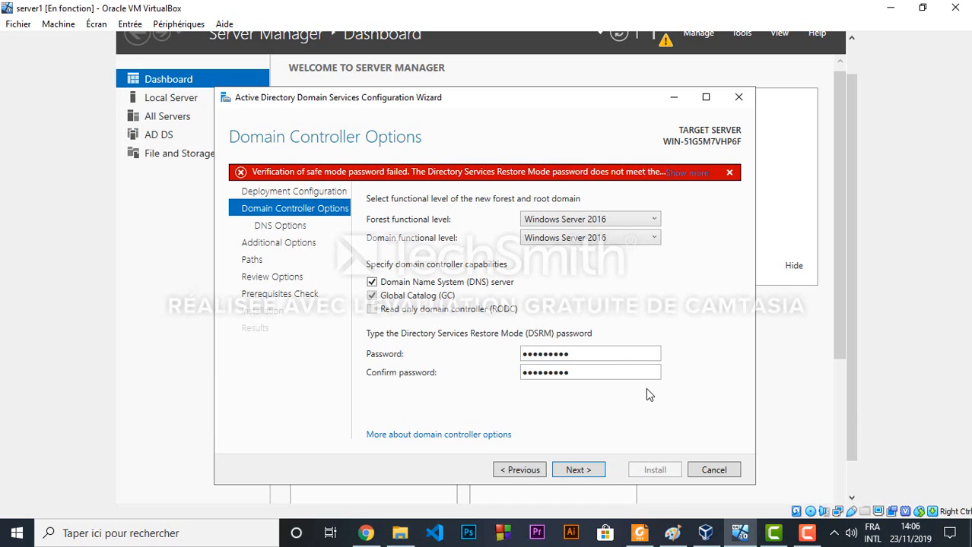
Step: Read the full password error, strengthen the DSRM password in both the password and confirmation fields, and continue to the DNS options
click(688, 173)
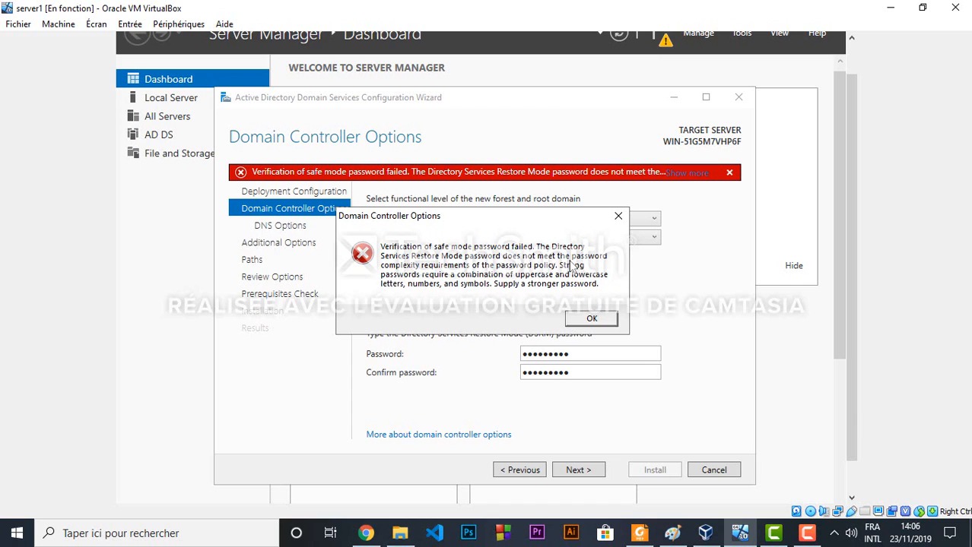
click(592, 320)
click(581, 353)
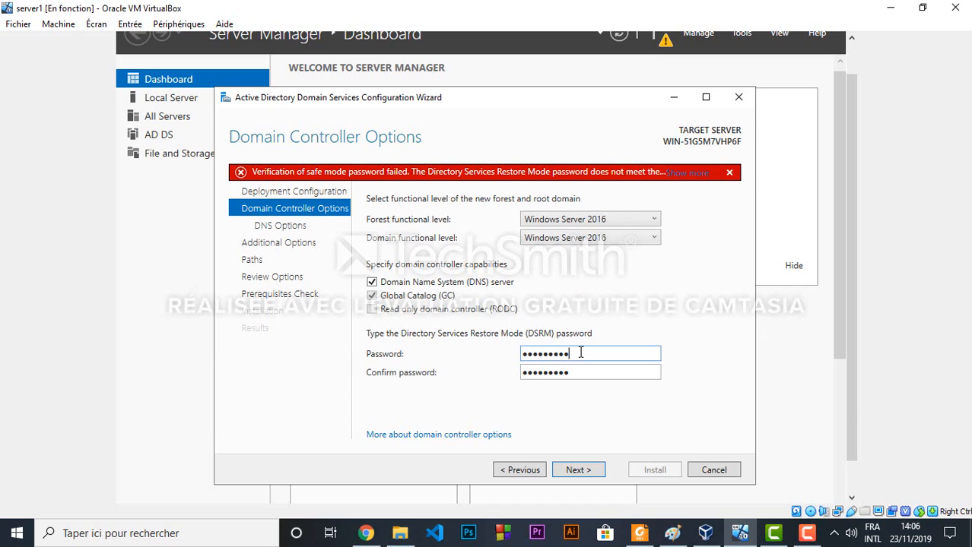
text(1)
click(615, 374)
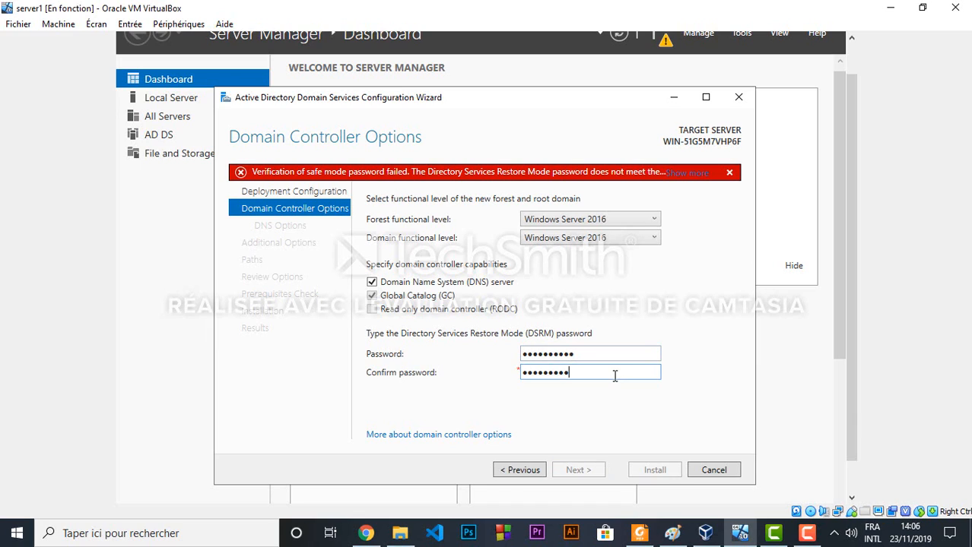
text(1)
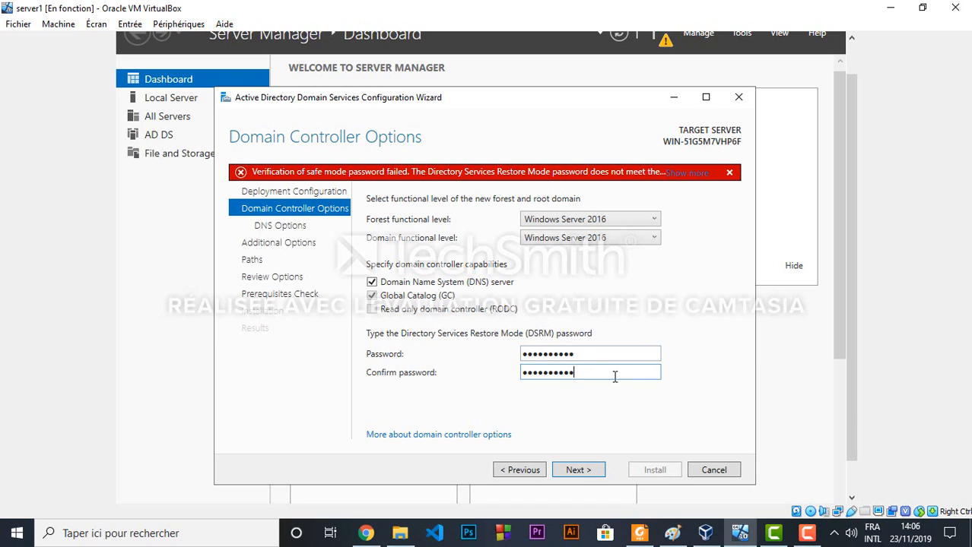
click(578, 470)
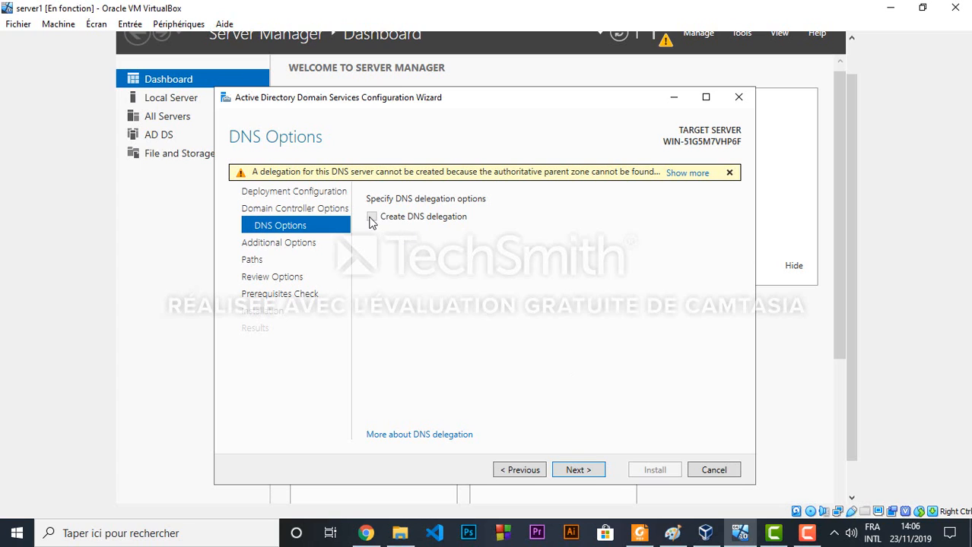
Step: Continue without creating a DNS delegation, keeping the NetBIOS domain name ENSAT and the default database, log and SYSVOL folders
click(585, 475)
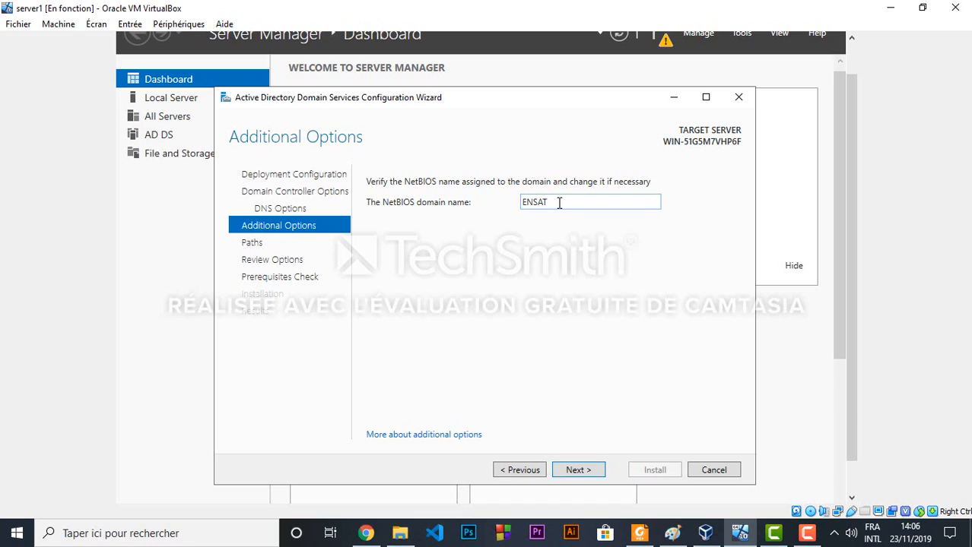
double_click(559, 203)
click(559, 203)
double_click(525, 204)
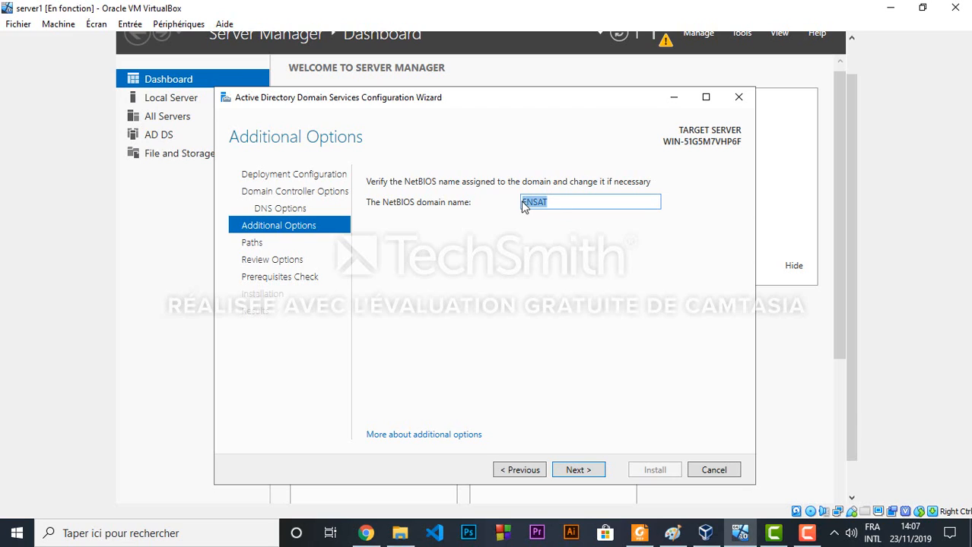
click(566, 199)
click(592, 472)
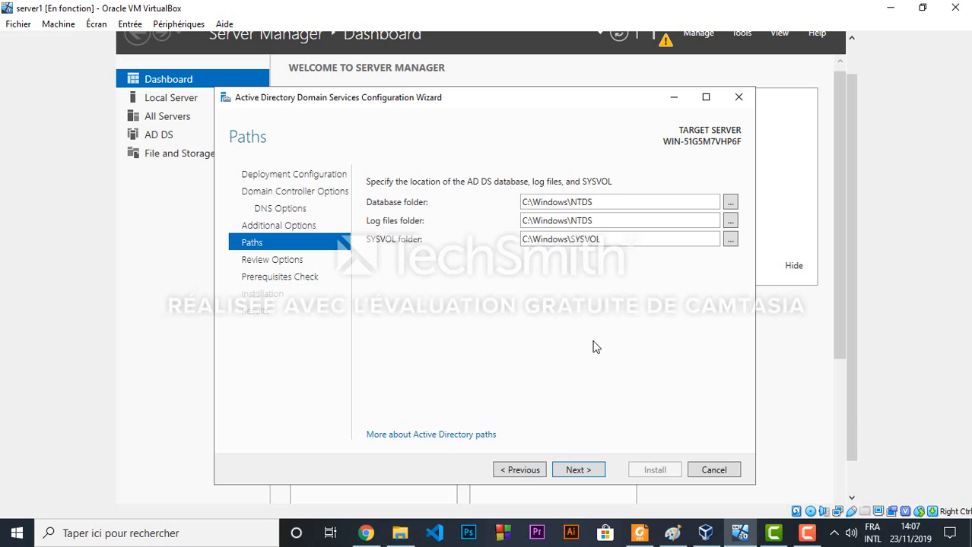
click(583, 470)
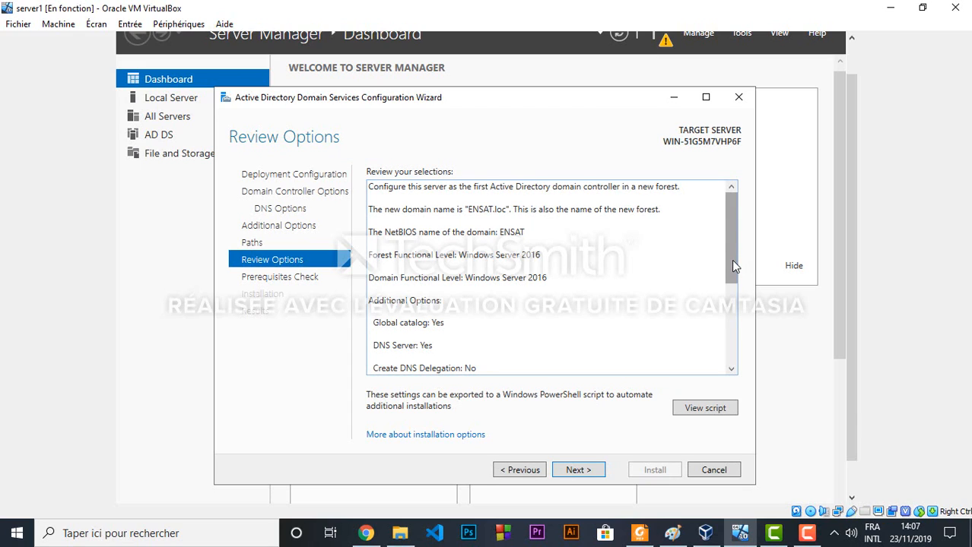
Step: Review the selected options and the prerequisites check results, and start the domain controller installation
drag(732, 265, 730, 354)
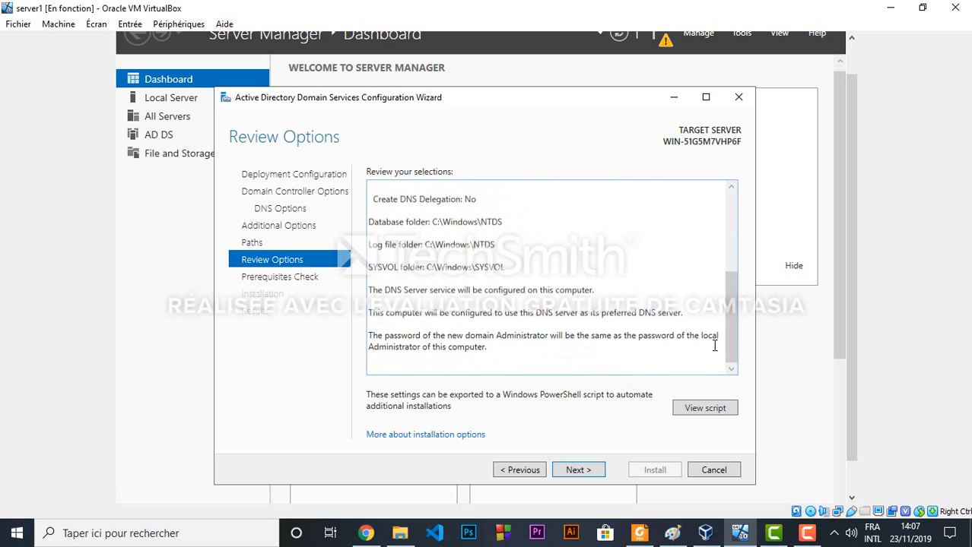
click(577, 470)
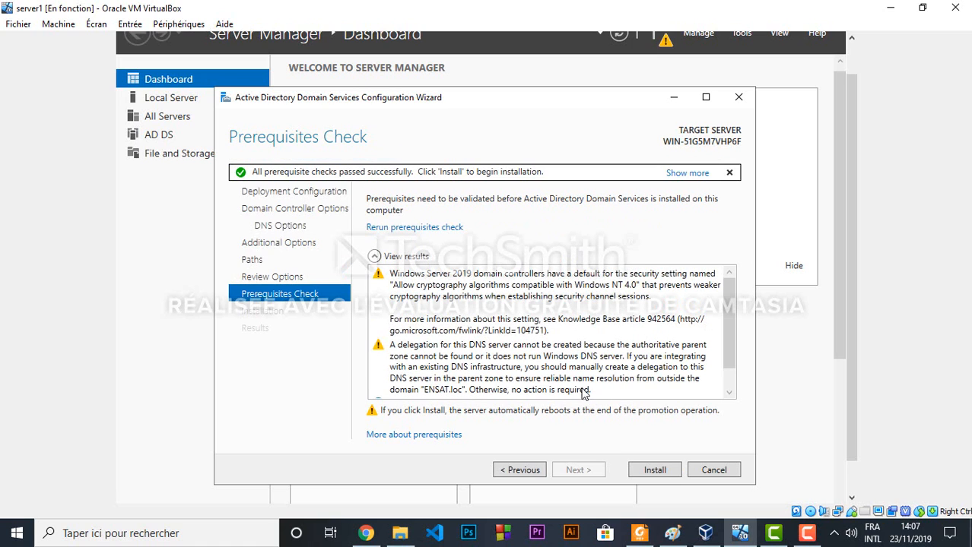
drag(733, 328, 737, 366)
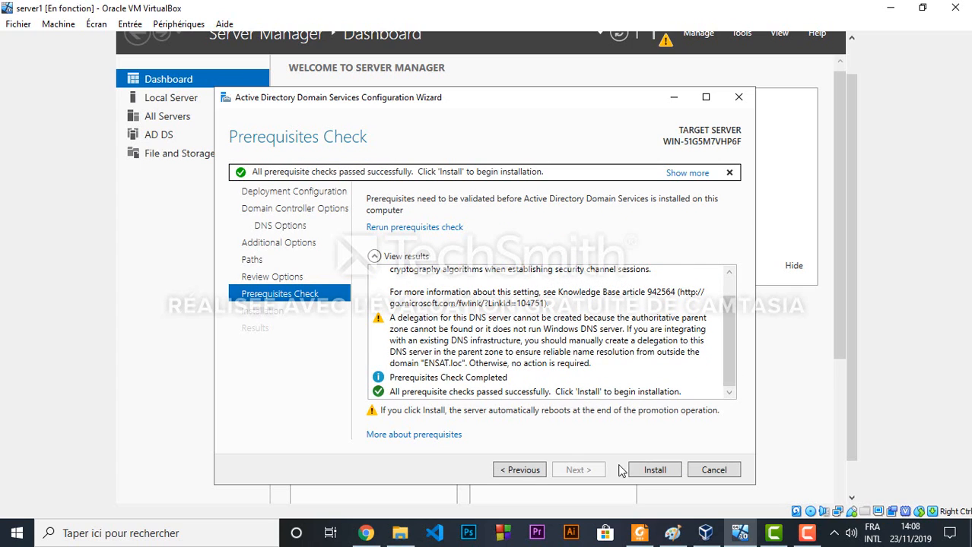
click(656, 472)
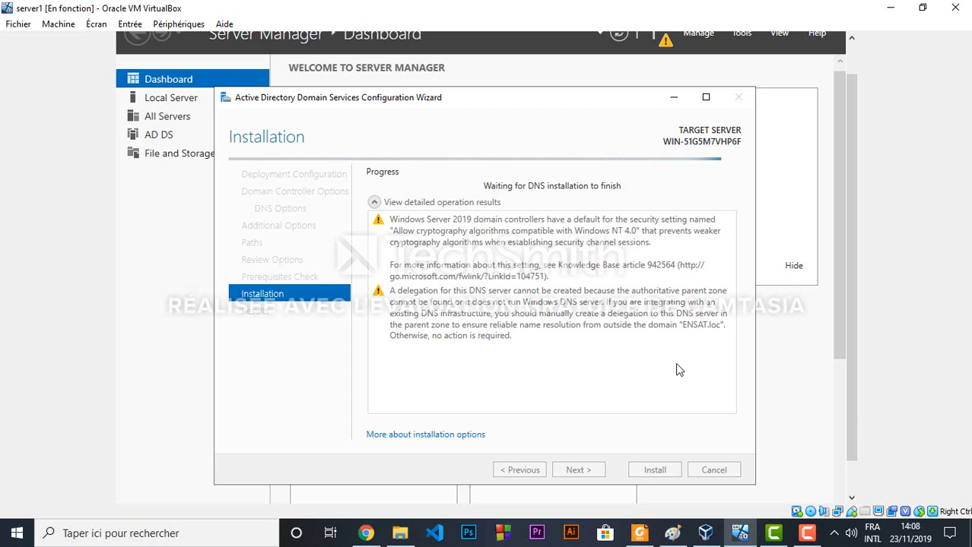
click(808, 536)
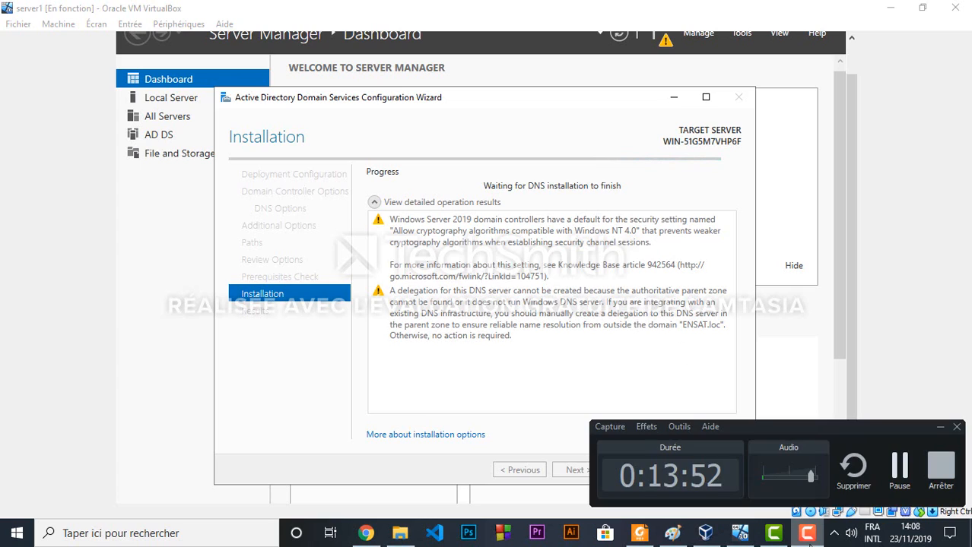
click(808, 538)
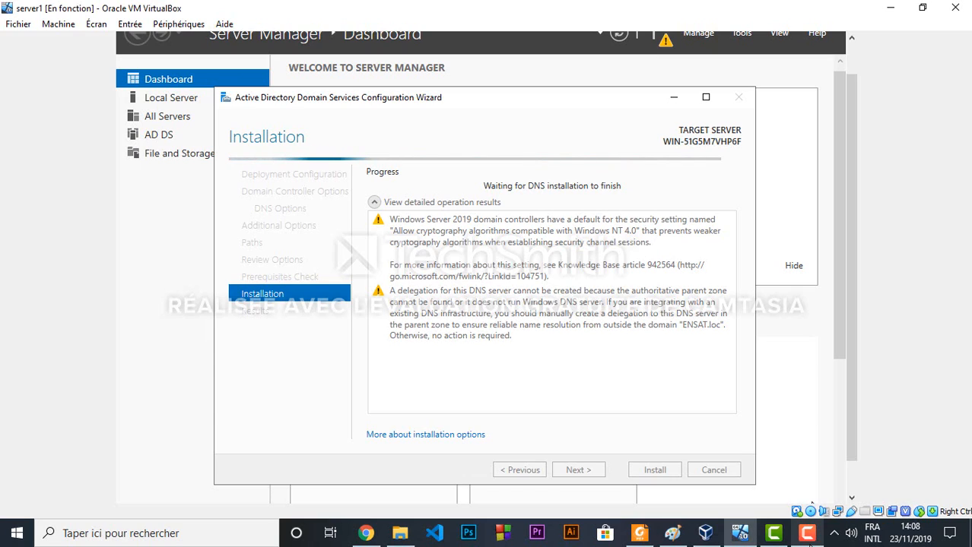
click(808, 534)
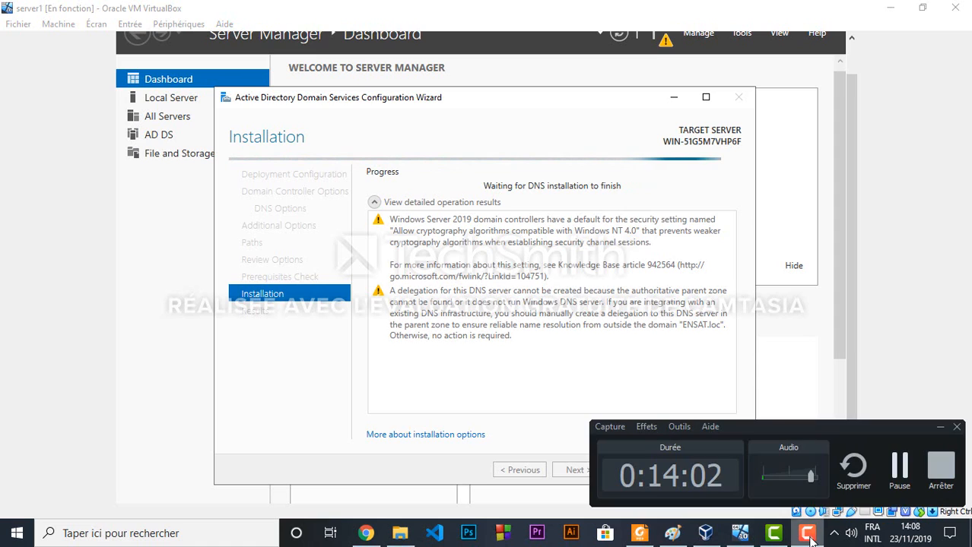
click(899, 468)
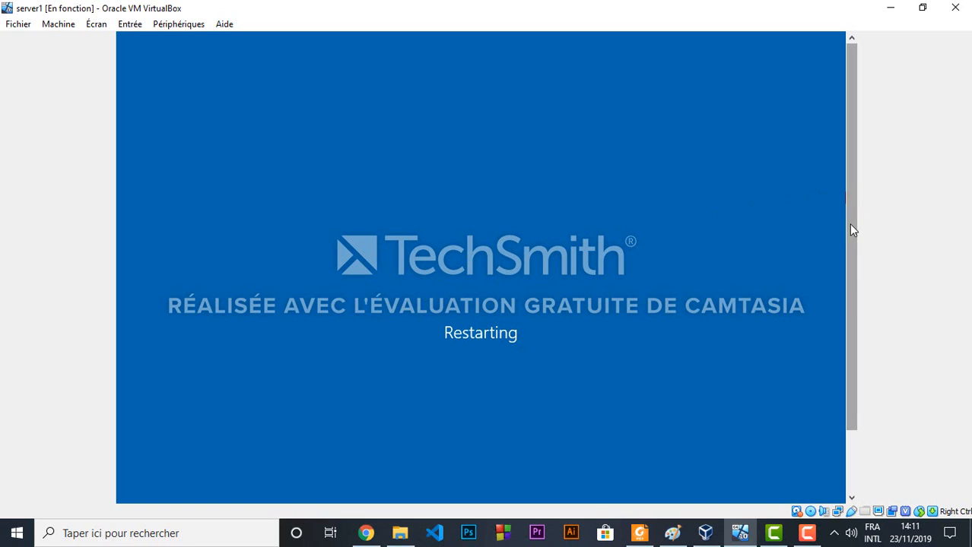
drag(849, 227, 841, 306)
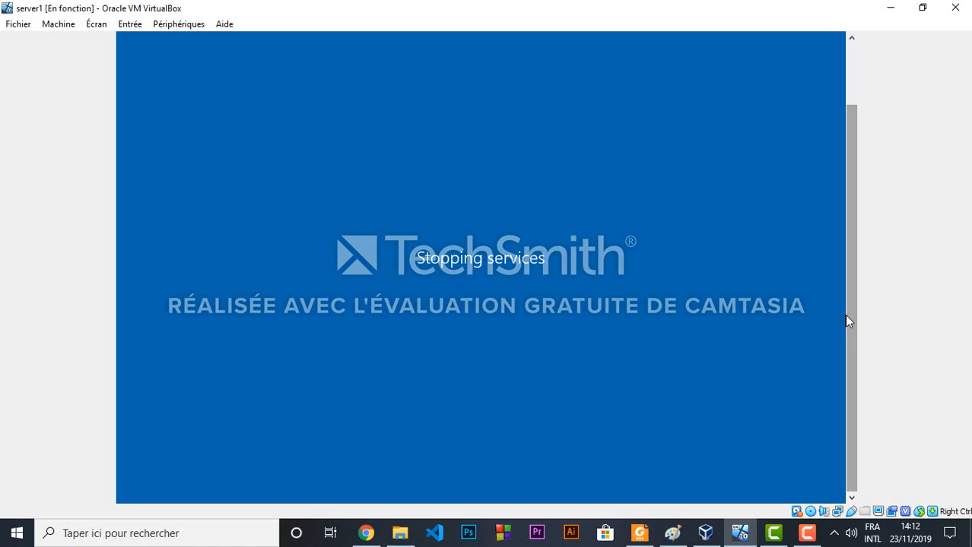
mouse_move(851, 332)
mouse_down()
mouse_move(861, 267)
mouse_move(864, 331)
mouse_up()
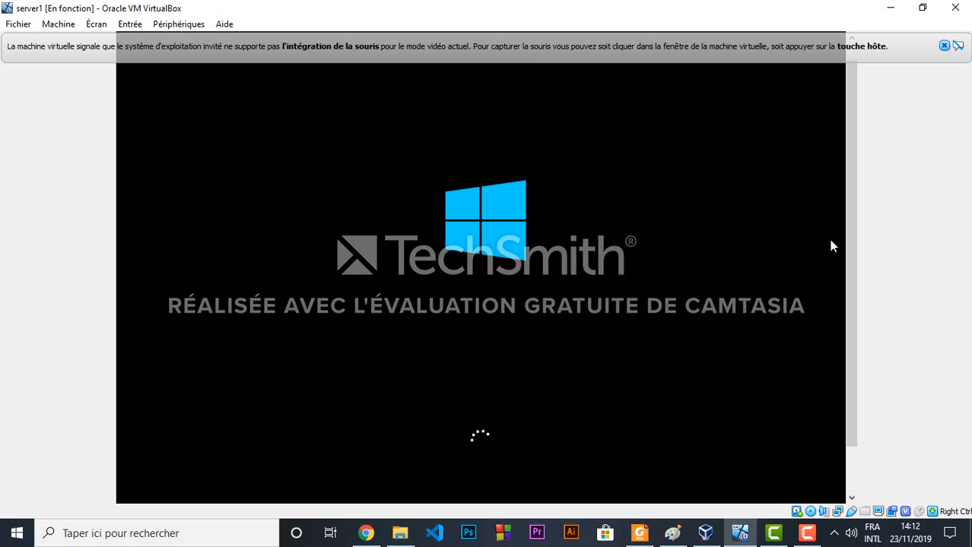
click(807, 533)
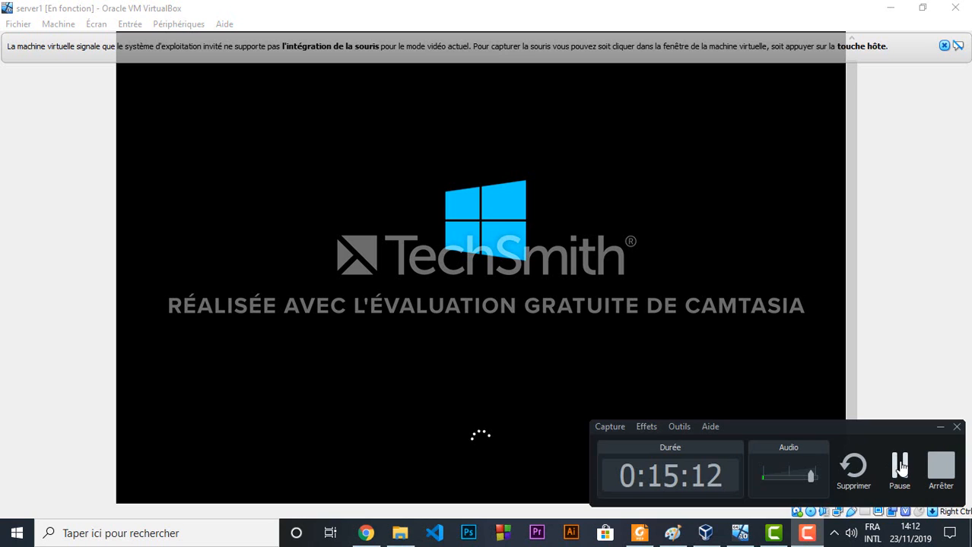
click(899, 467)
click(900, 467)
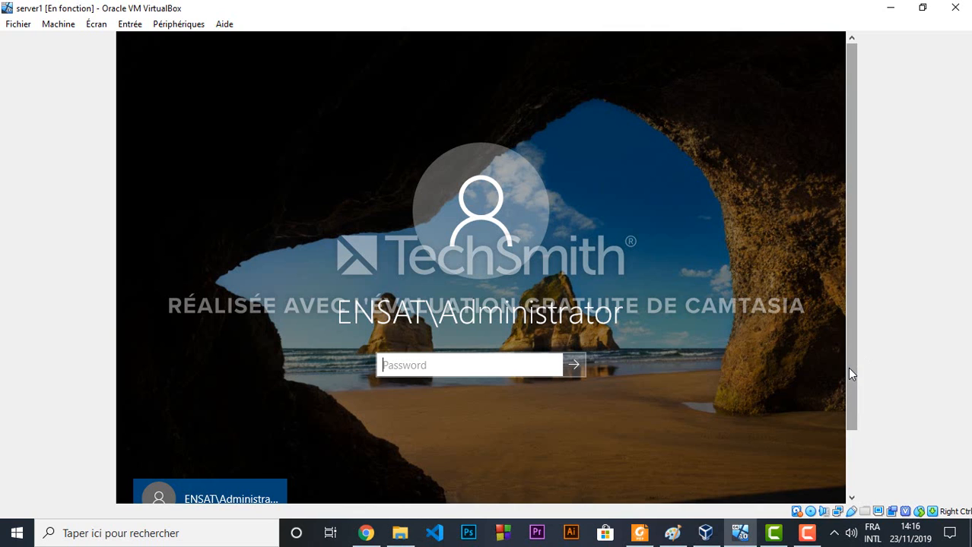
scroll(854, 395, down, 1)
scroll(855, 396, down, 2)
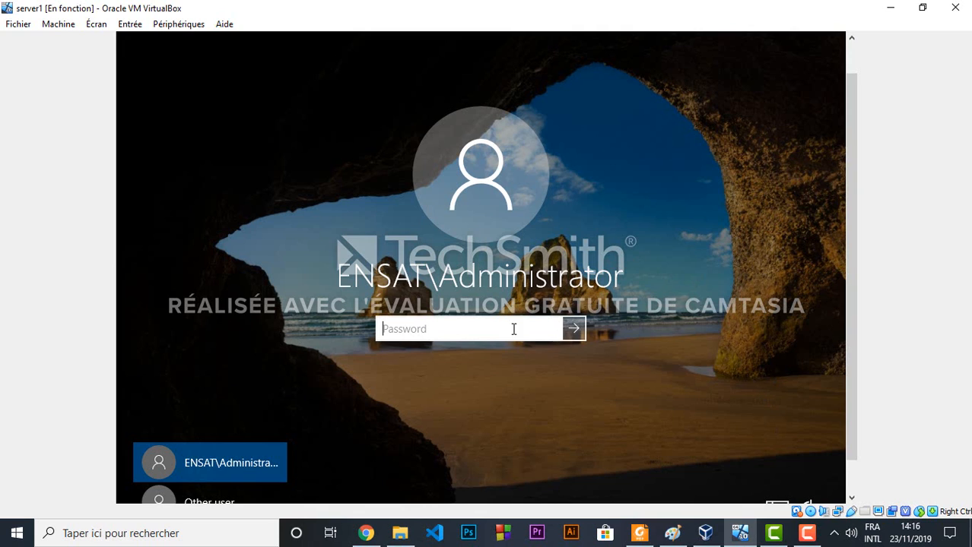
click(806, 533)
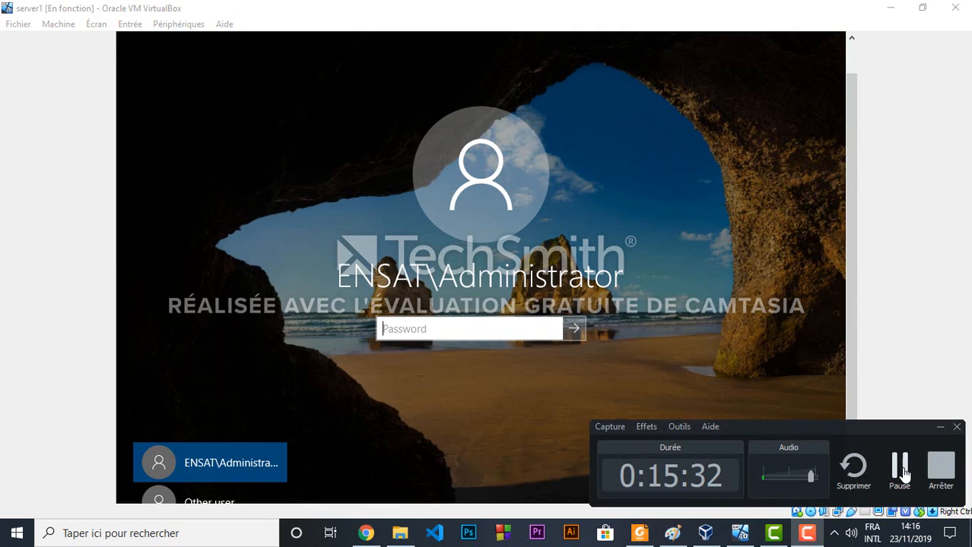